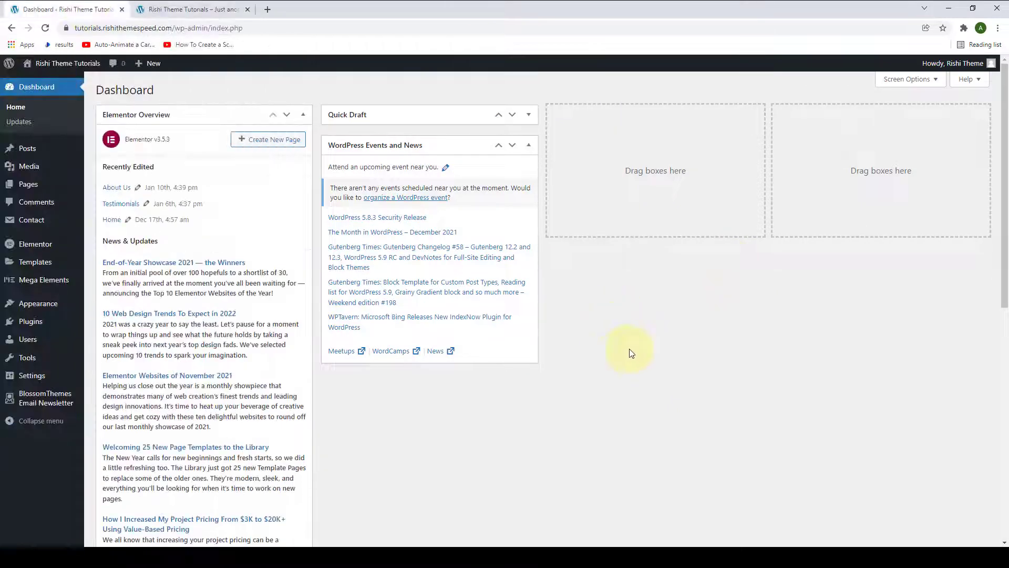
# Step: From the All Pages list, open the Refund and Returns Policy page's View link in a new tab
pyautogui.moveTo(32, 184)
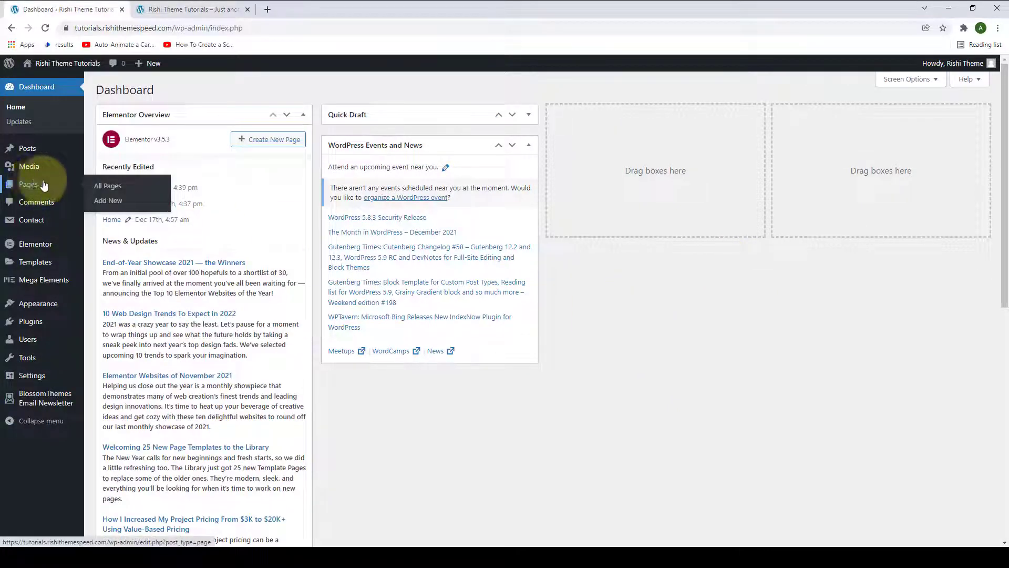
pyautogui.click(113, 191)
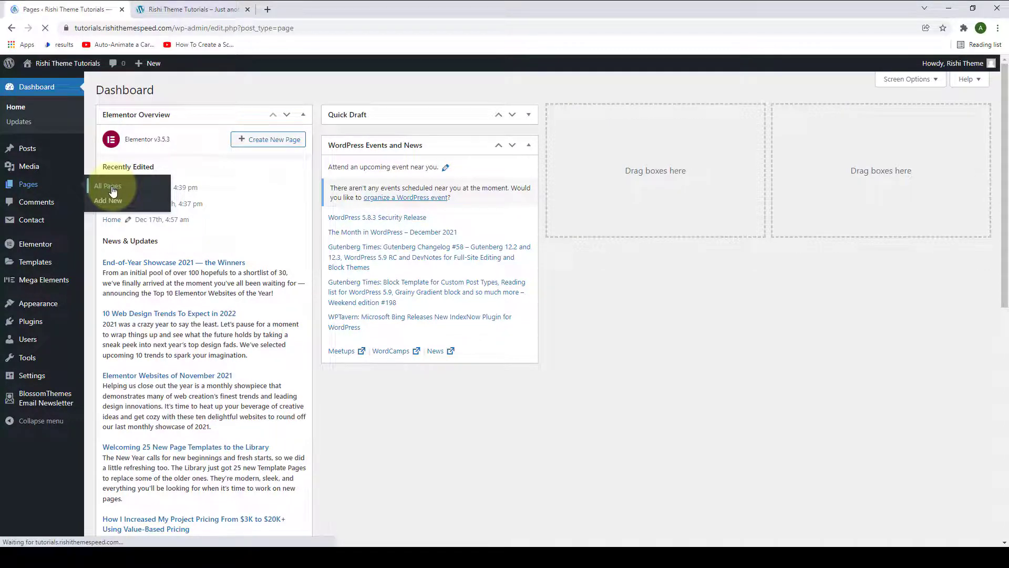
pyautogui.scroll(-1, 135, 186)
pyautogui.scroll(-5, 135, 187)
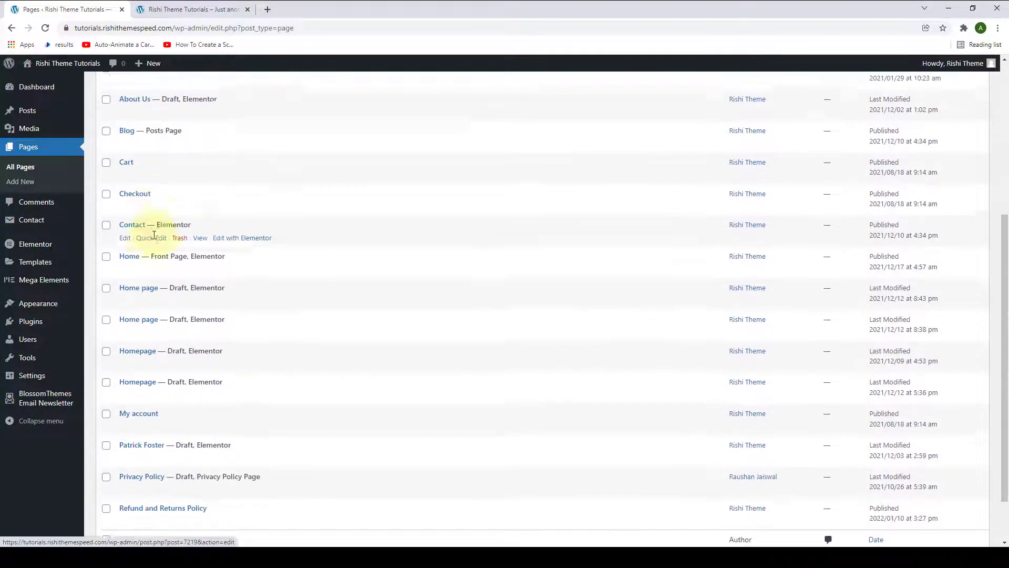
pyautogui.scroll(6, 159, 282)
pyautogui.scroll(-6, 140, 202)
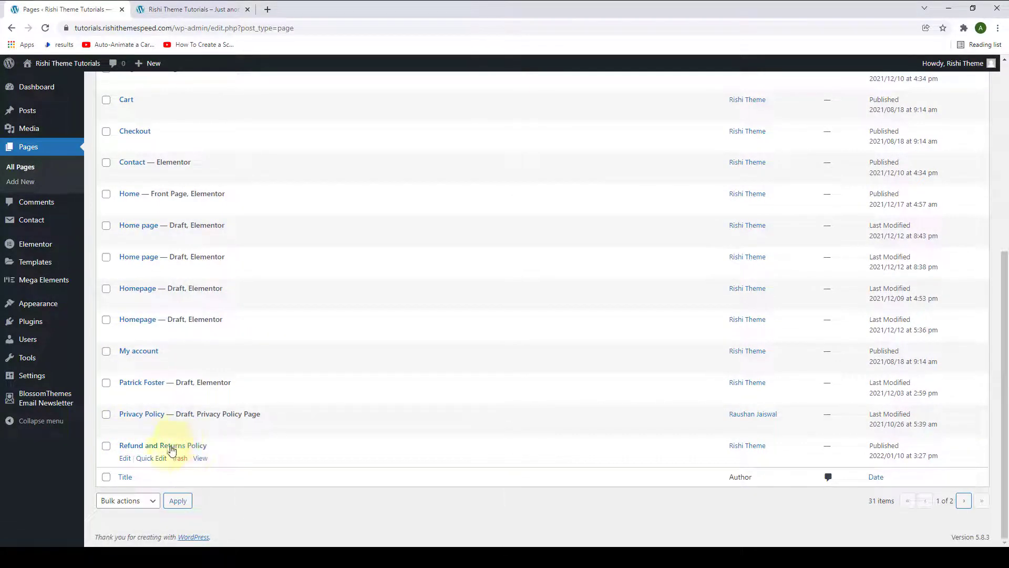
pyautogui.rightClick(199, 457)
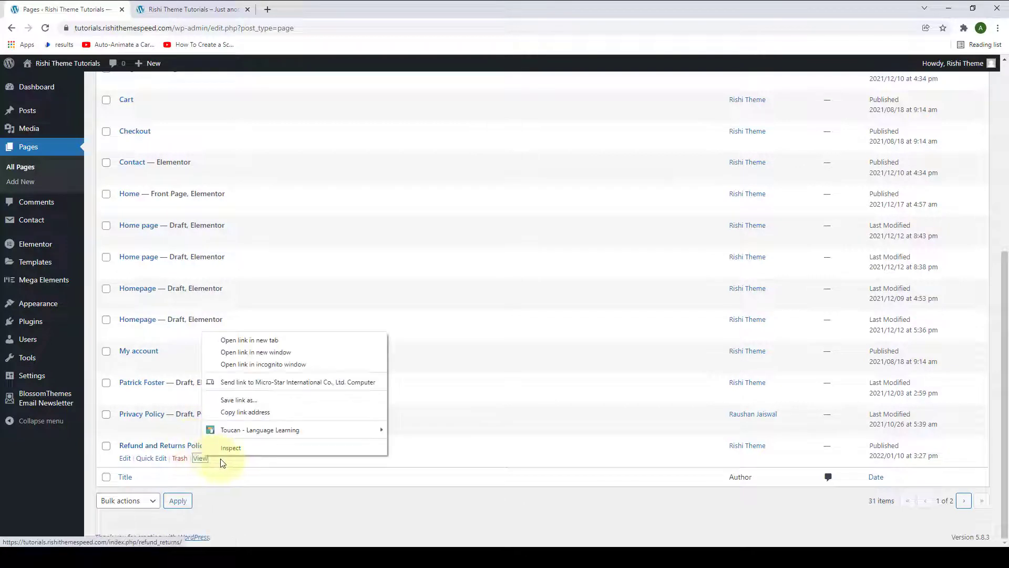
pyautogui.click(252, 341)
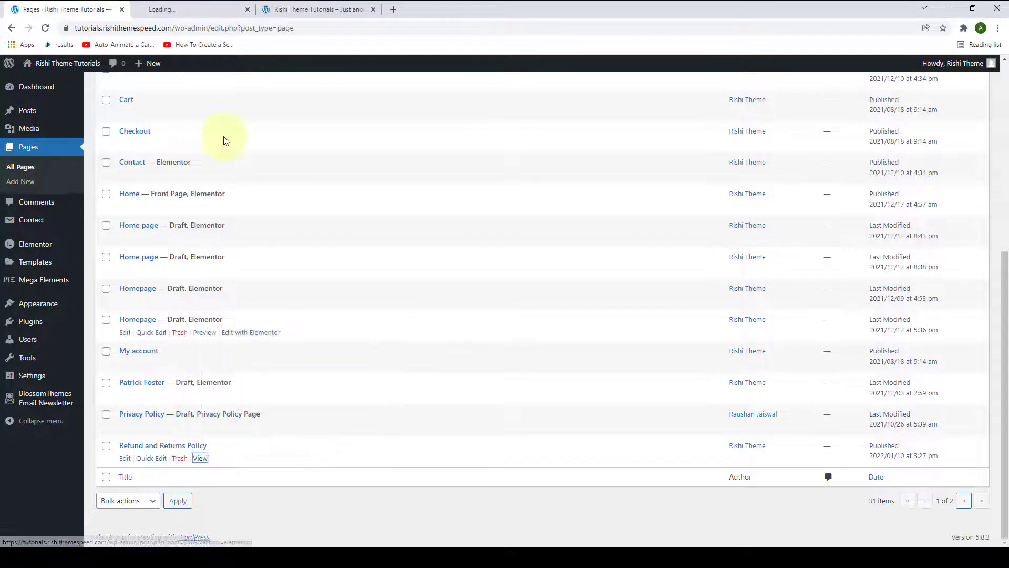
# Step: Switch to the live Refund and Returns Policy tab and scroll down through the page and back up
pyautogui.click(218, 9)
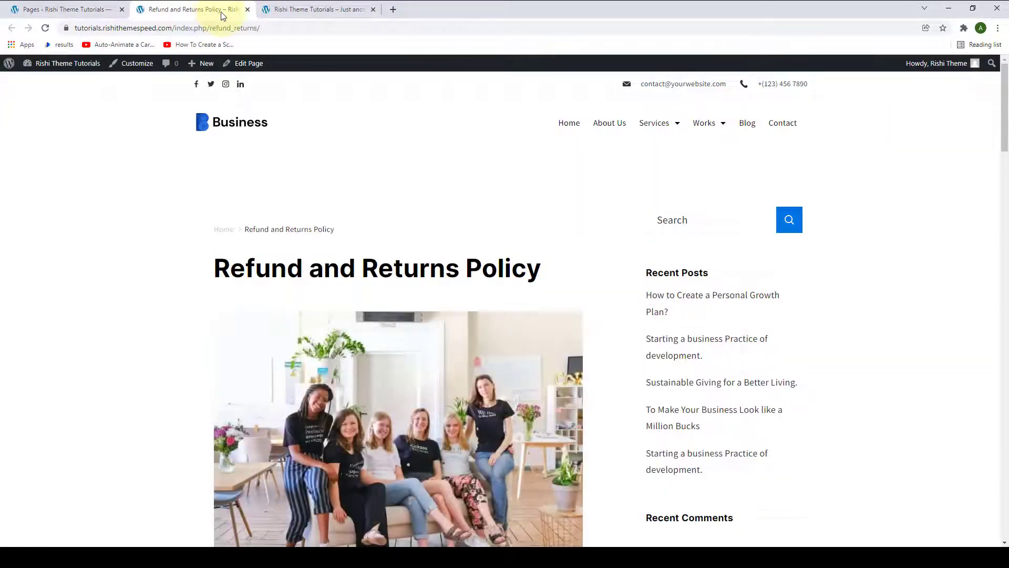
pyautogui.scroll(-7, 434, 234)
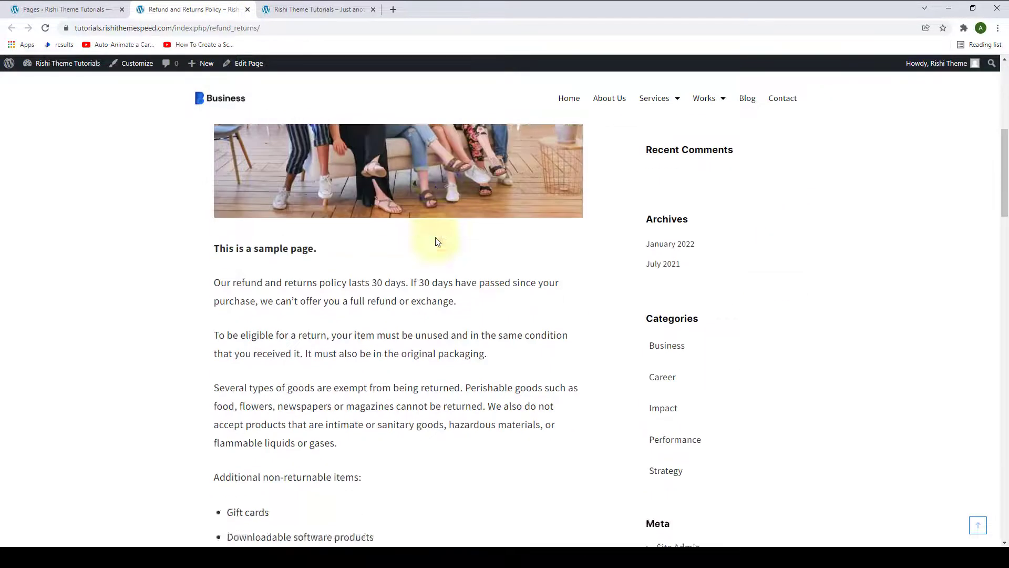
pyautogui.scroll(5, 436, 240)
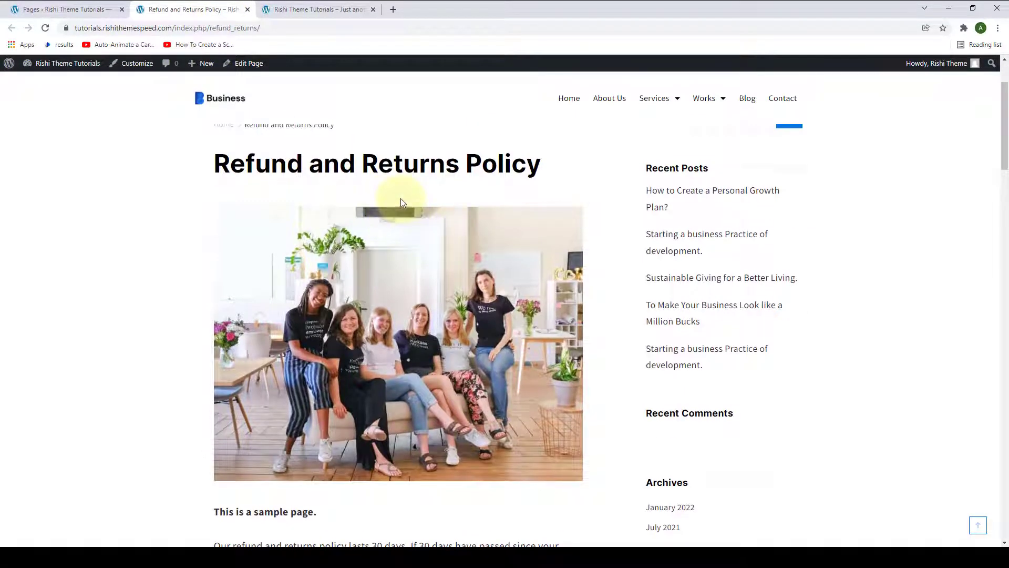
pyautogui.scroll(3, 391, 168)
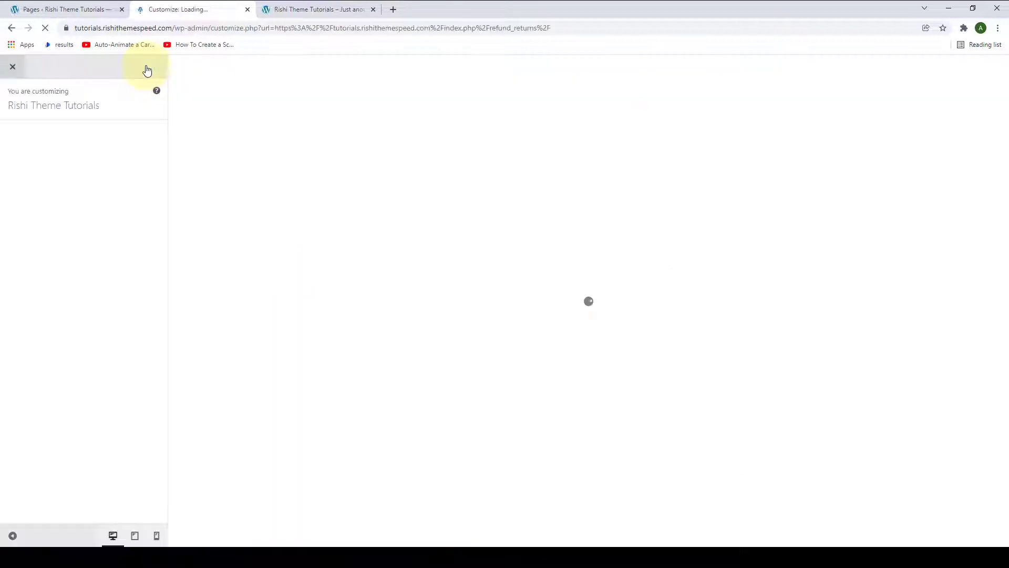
# Step: Open the Customizer's Pages settings and switch Page Title off, then back on
pyautogui.scroll(-5, 105, 178)
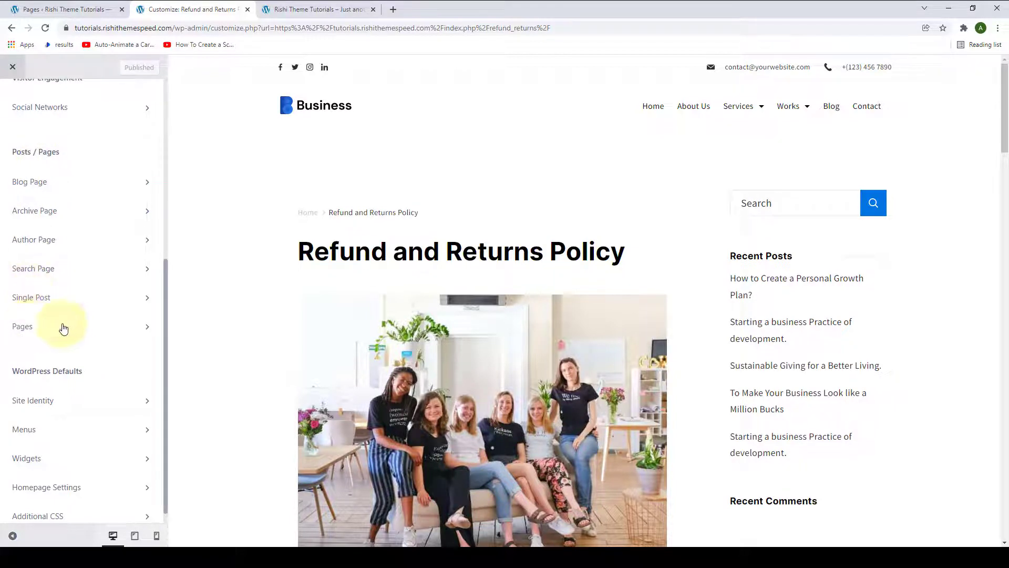
pyautogui.click(117, 330)
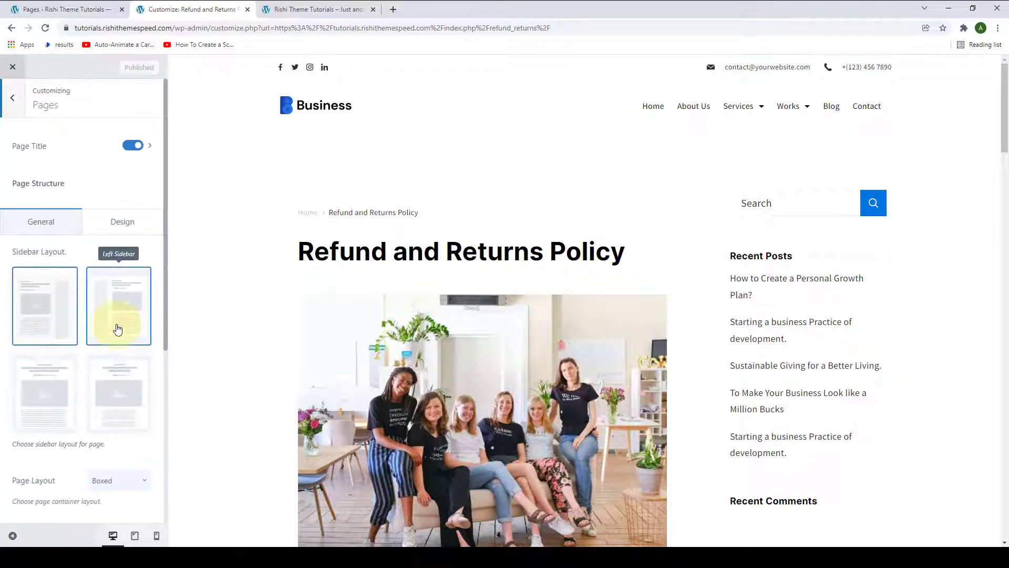
pyautogui.scroll(-4, 278, 273)
pyautogui.scroll(2, 279, 272)
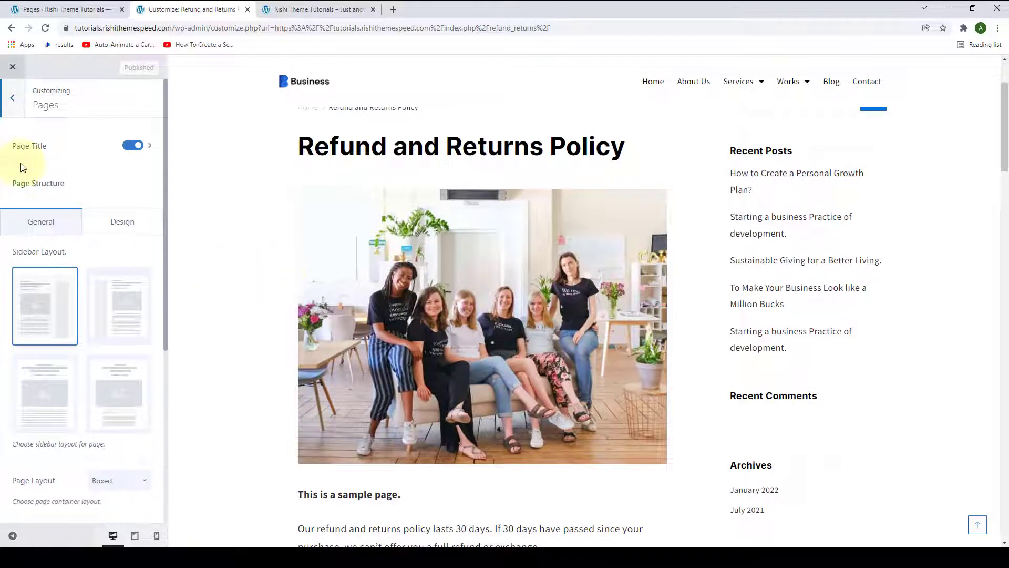
pyautogui.click(127, 149)
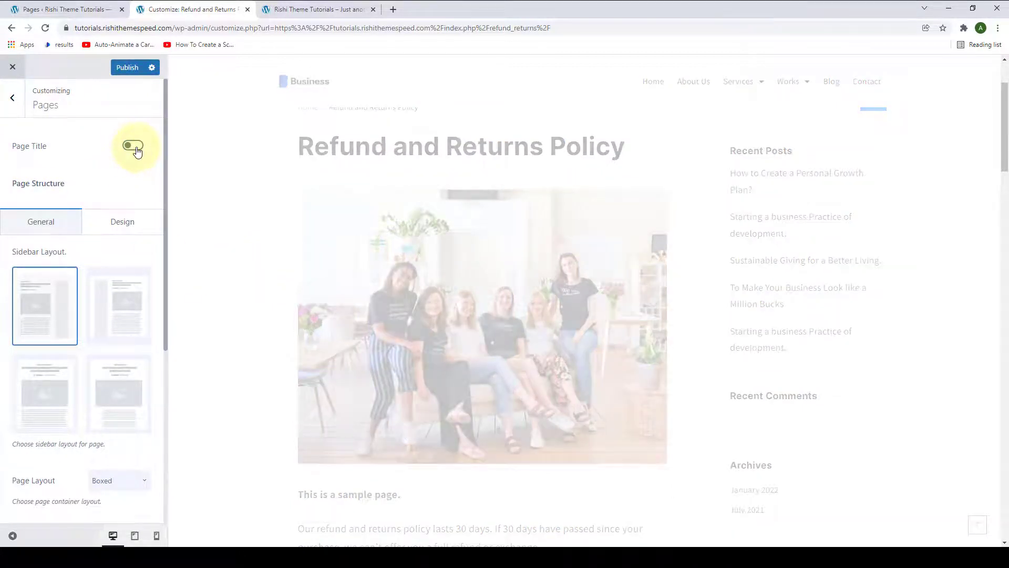
pyautogui.click(133, 145)
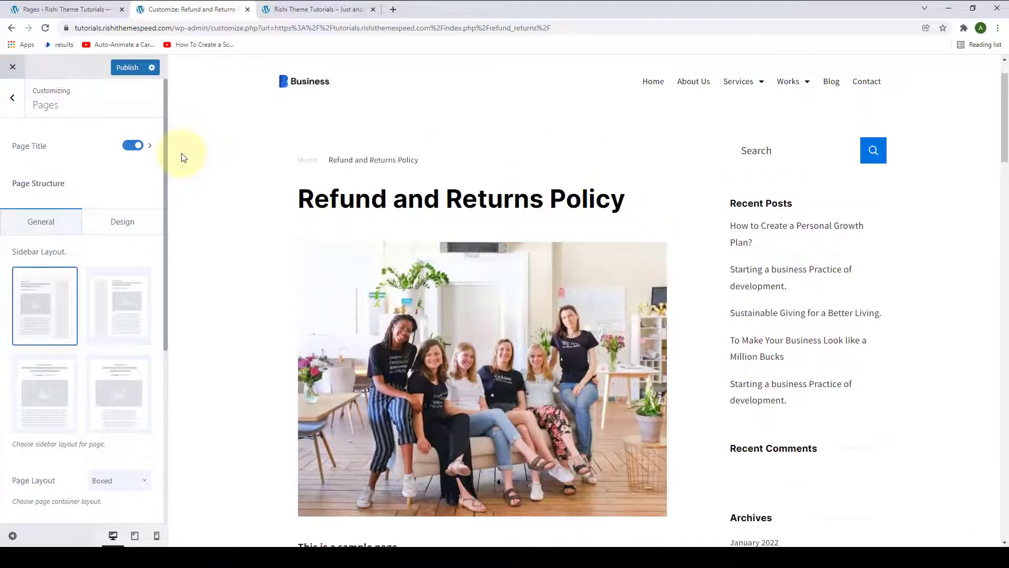
# Step: Open the Page Title options and toggle Breadcrumb off and back on
pyautogui.click(151, 146)
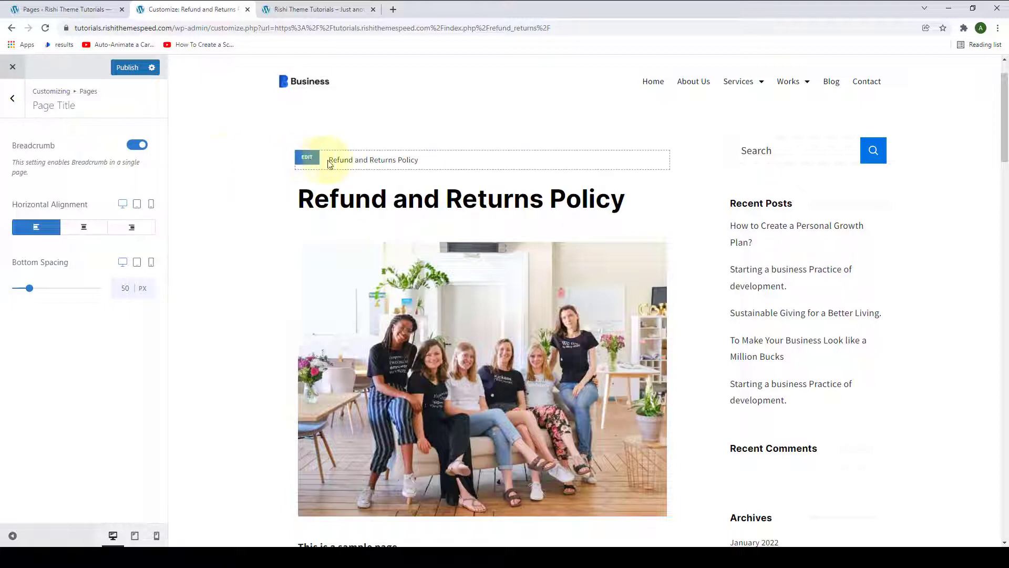
pyautogui.click(138, 148)
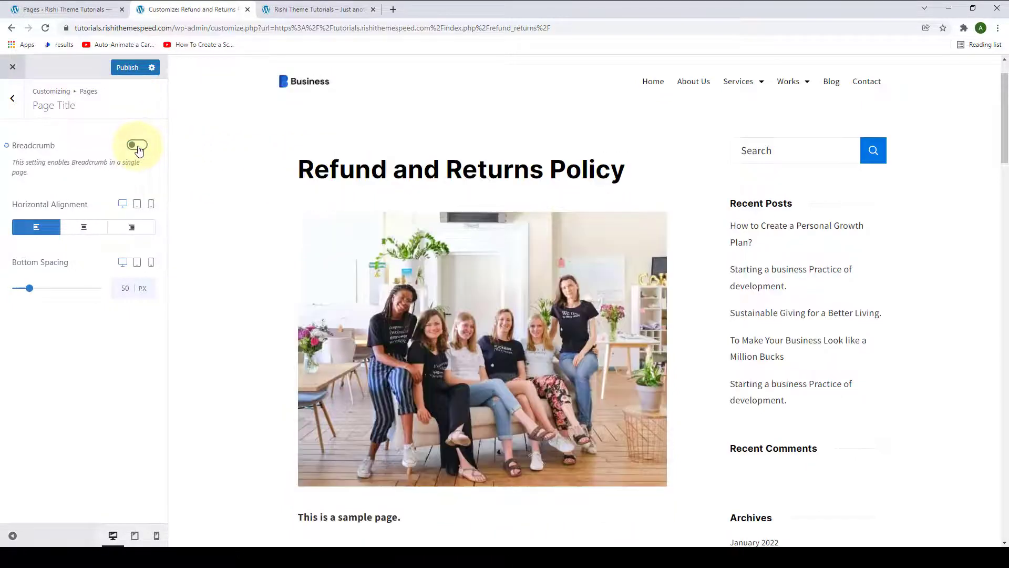
pyautogui.click(138, 147)
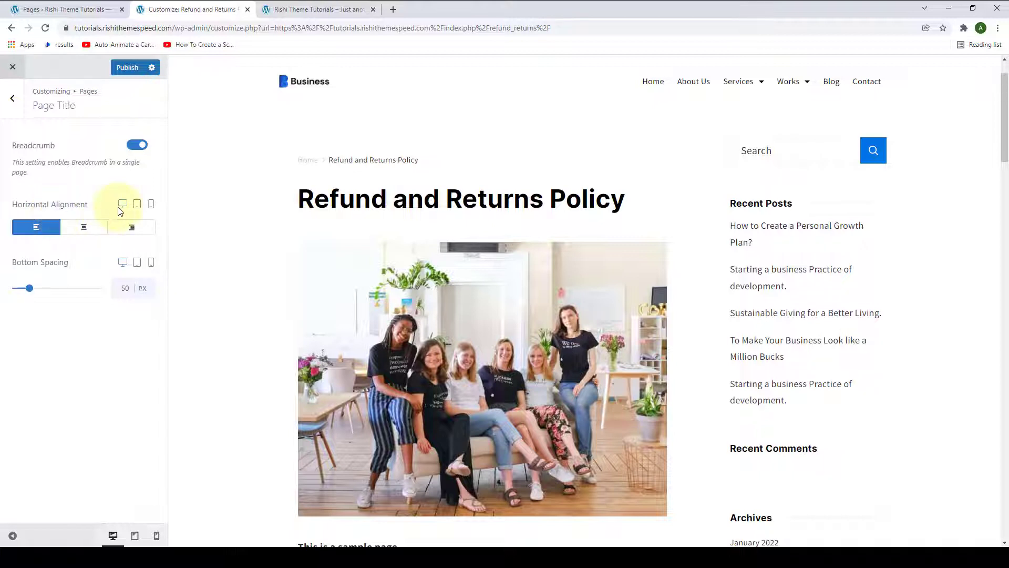
# Step: Try centre and right title alignment on desktop, tablet and mobile, leaving each left-aligned
pyautogui.click(84, 232)
pyautogui.click(131, 227)
pyautogui.click(35, 226)
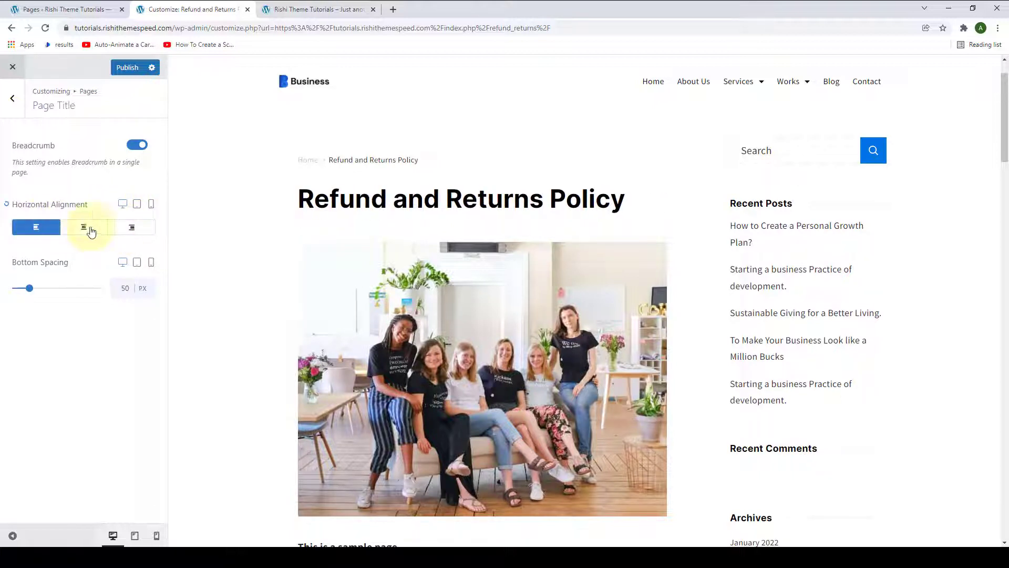
pyautogui.click(136, 204)
pyautogui.click(83, 227)
pyautogui.click(118, 233)
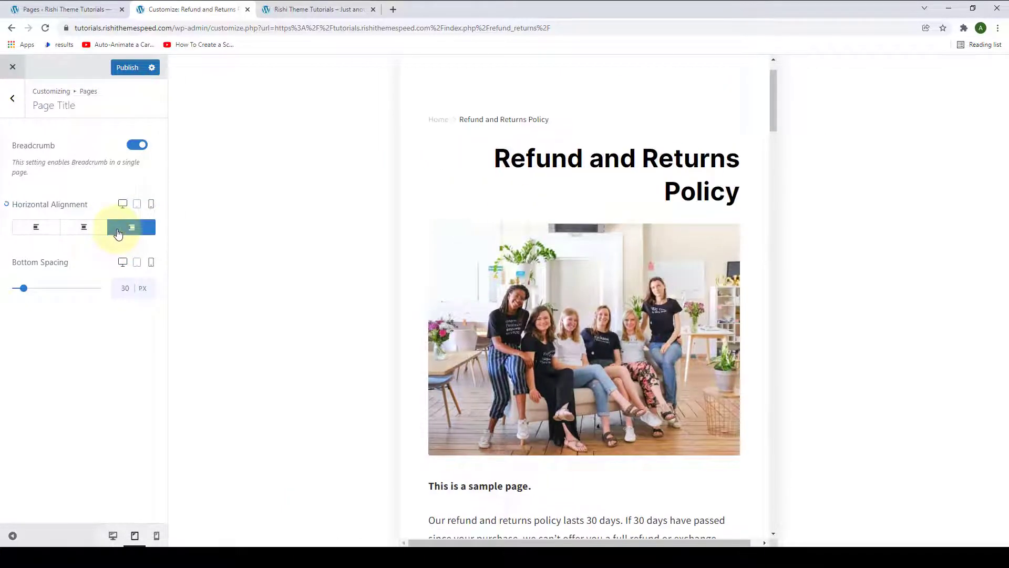
pyautogui.click(34, 227)
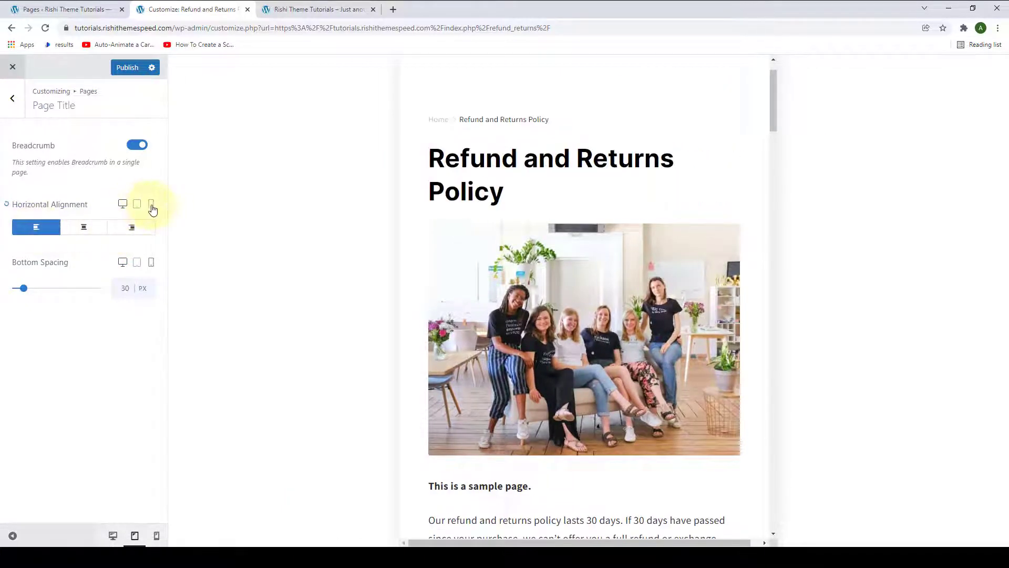
pyautogui.click(152, 205)
pyautogui.click(82, 231)
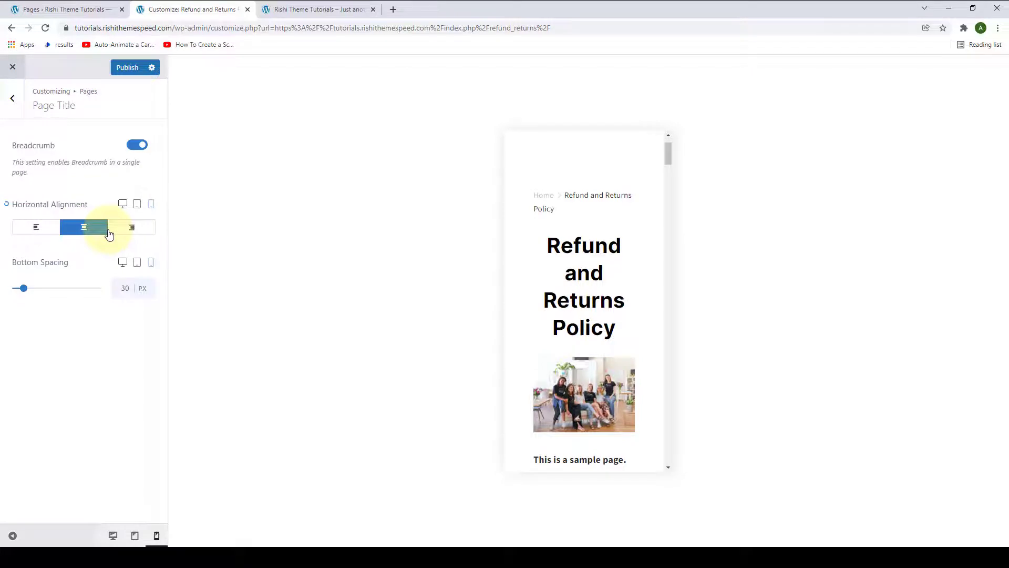
pyautogui.click(133, 229)
pyautogui.click(47, 225)
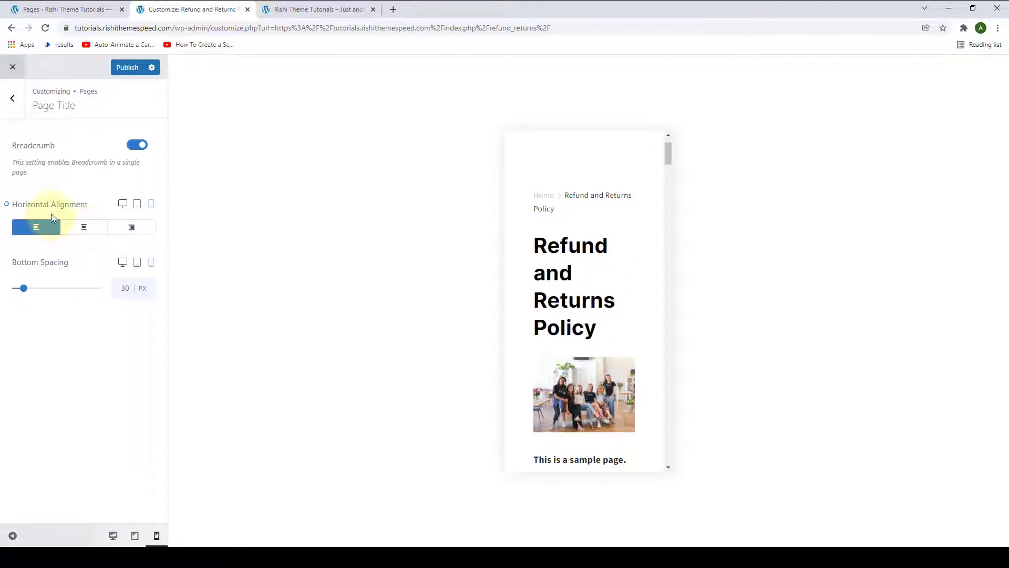
pyautogui.click(122, 203)
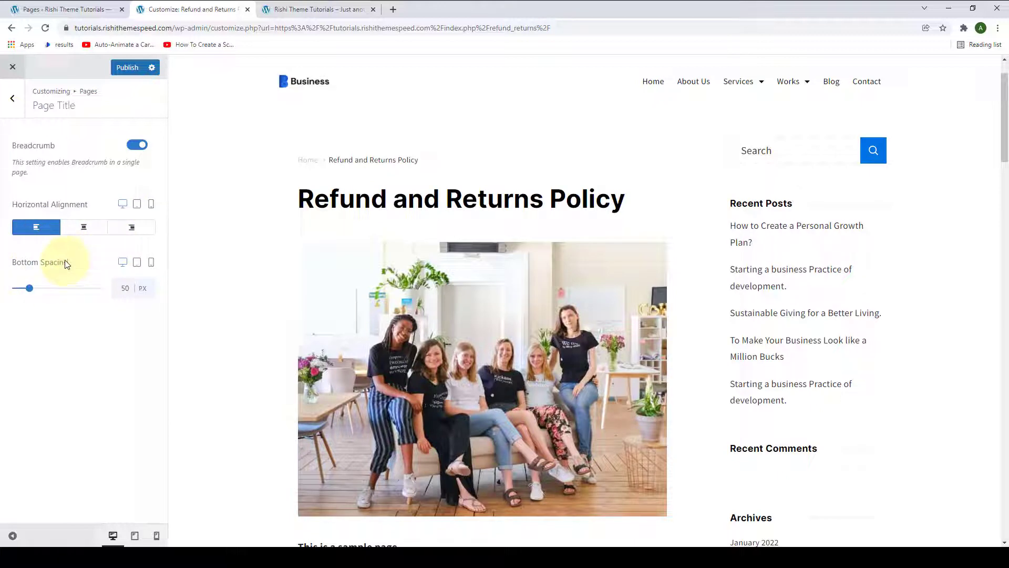
pyautogui.click(13, 98)
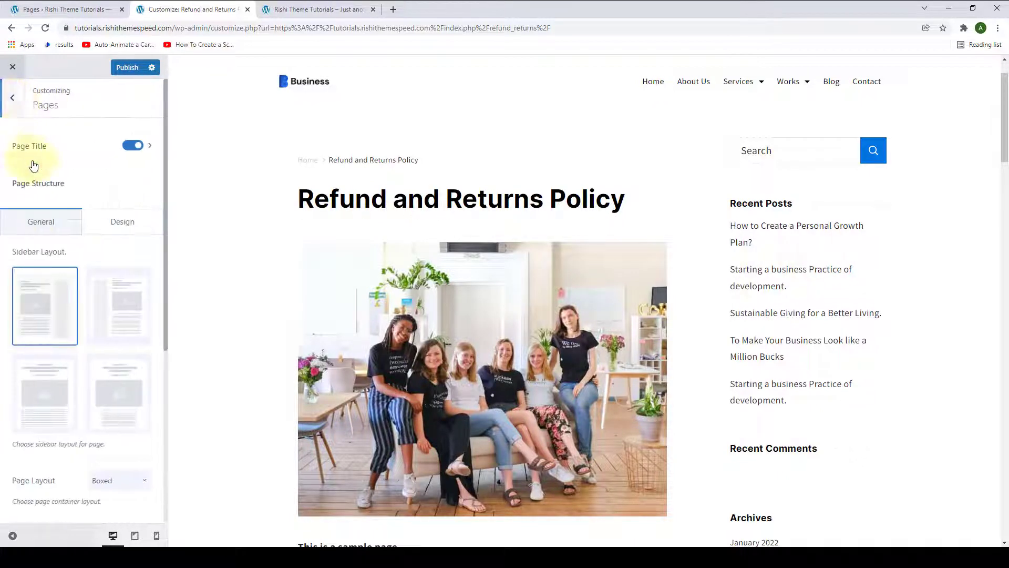
pyautogui.scroll(-1, 34, 166)
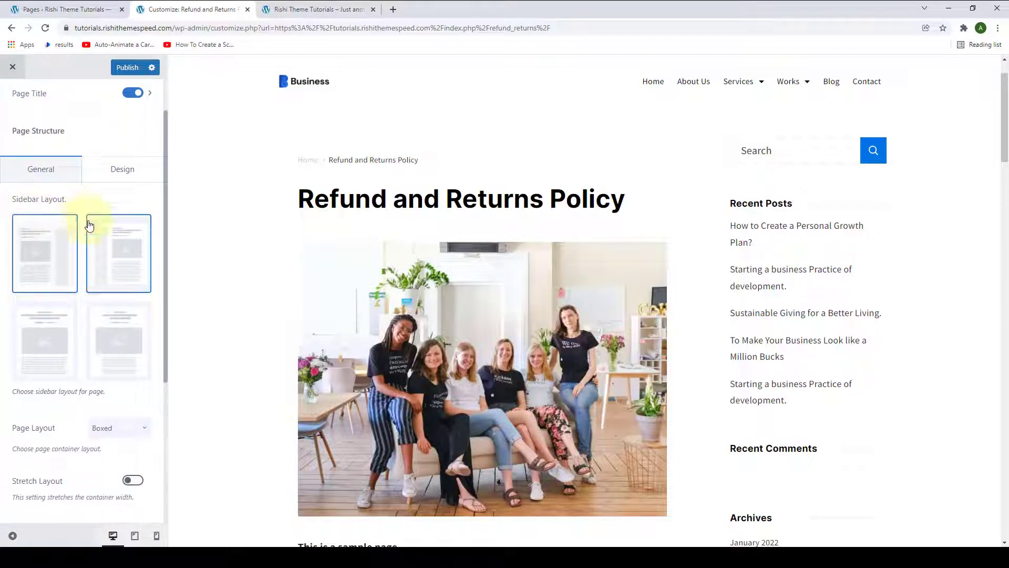
pyautogui.scroll(-1, 89, 225)
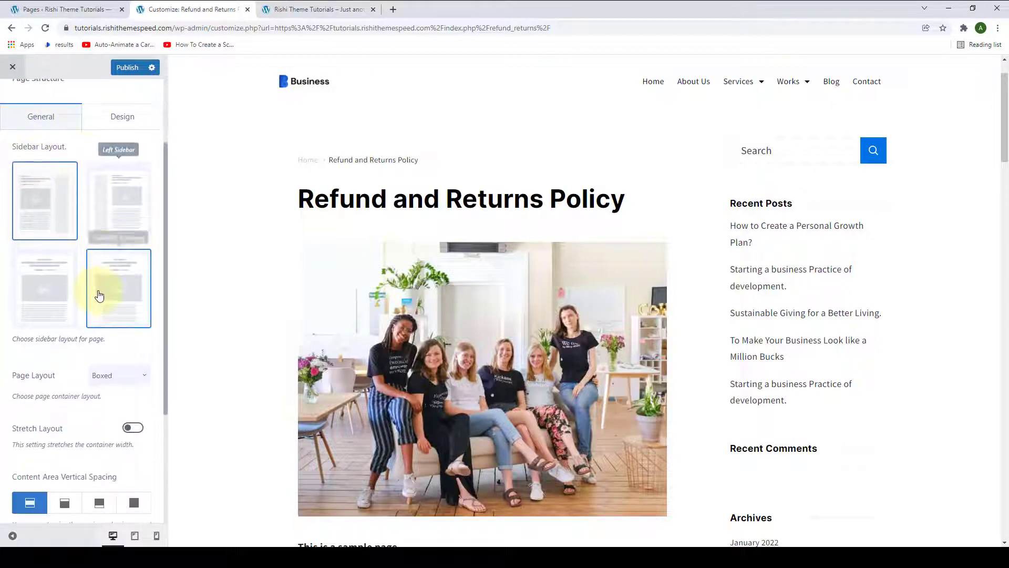
pyautogui.click(110, 211)
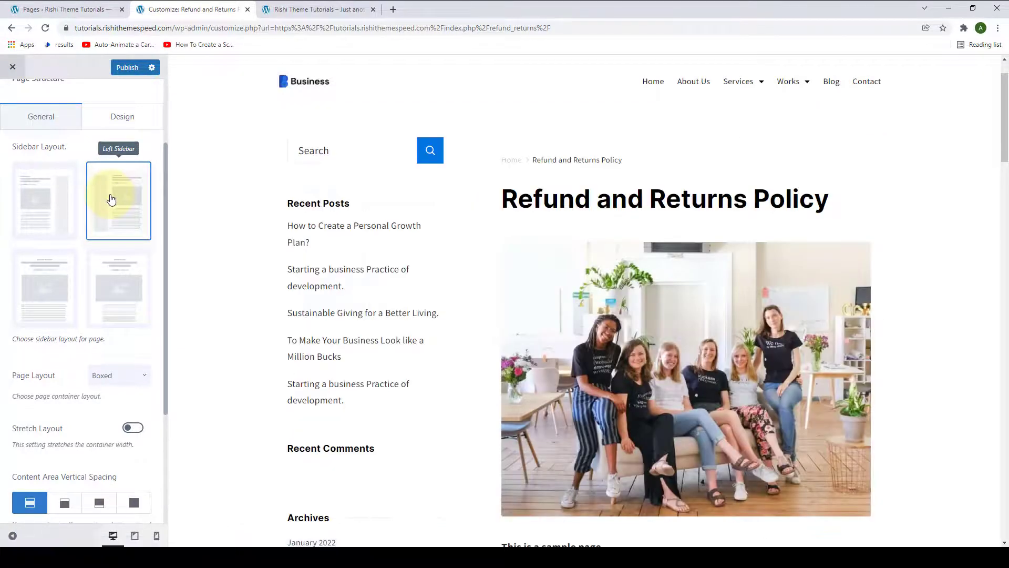
pyautogui.click(58, 297)
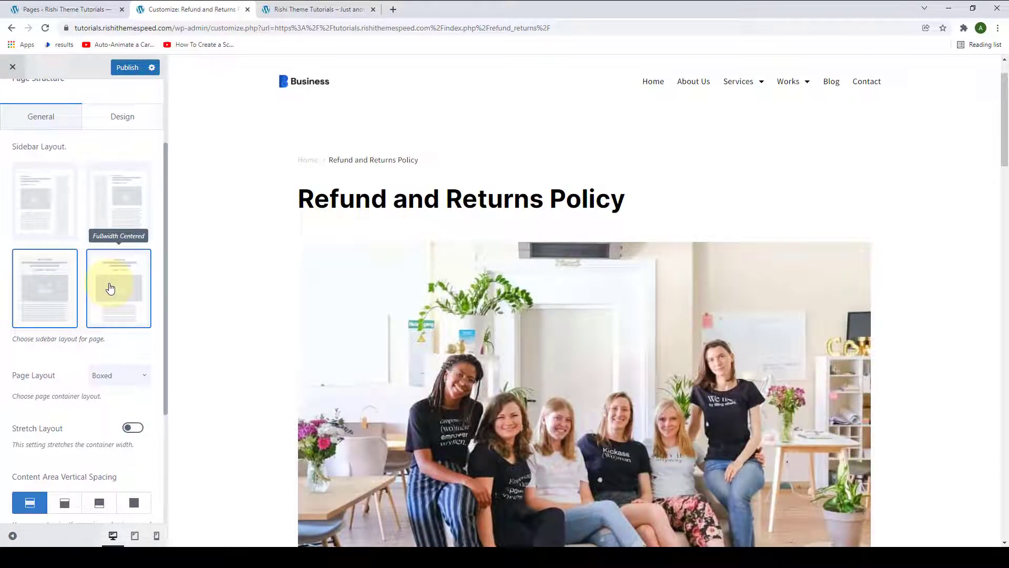
pyautogui.scroll(-15, 641, 310)
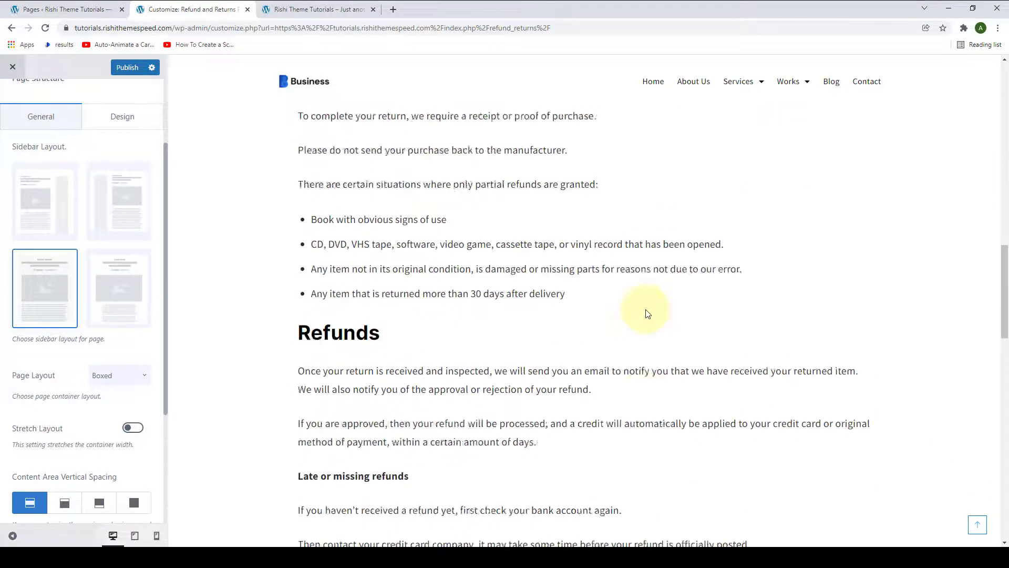
pyautogui.scroll(15, 647, 312)
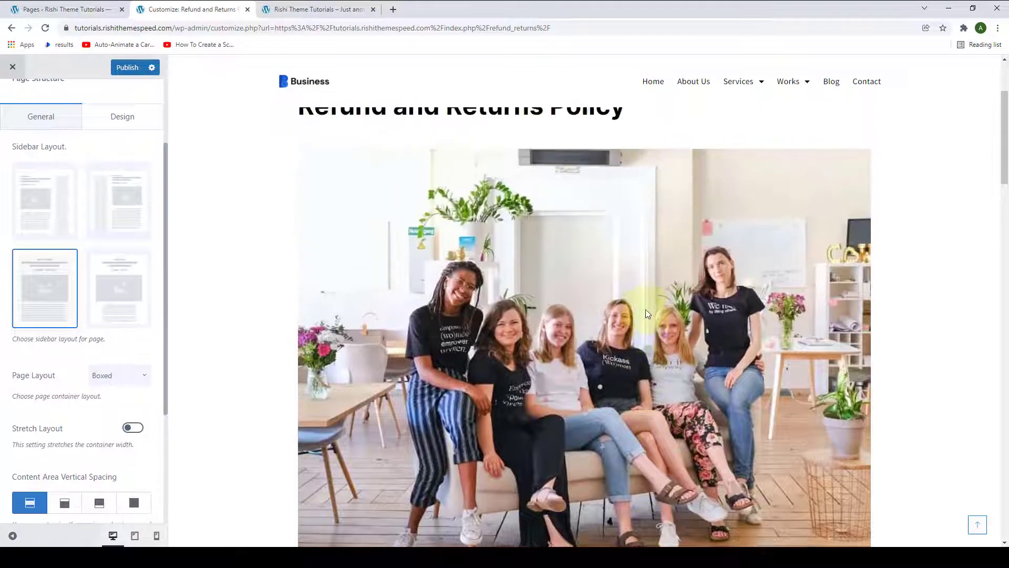
pyautogui.scroll(-2, 35, 299)
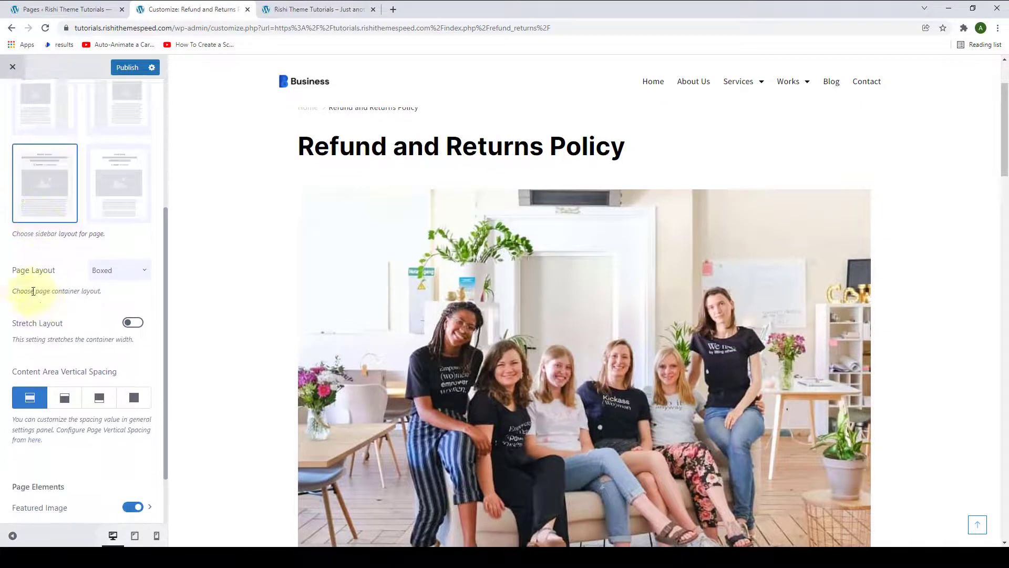
pyautogui.click(136, 282)
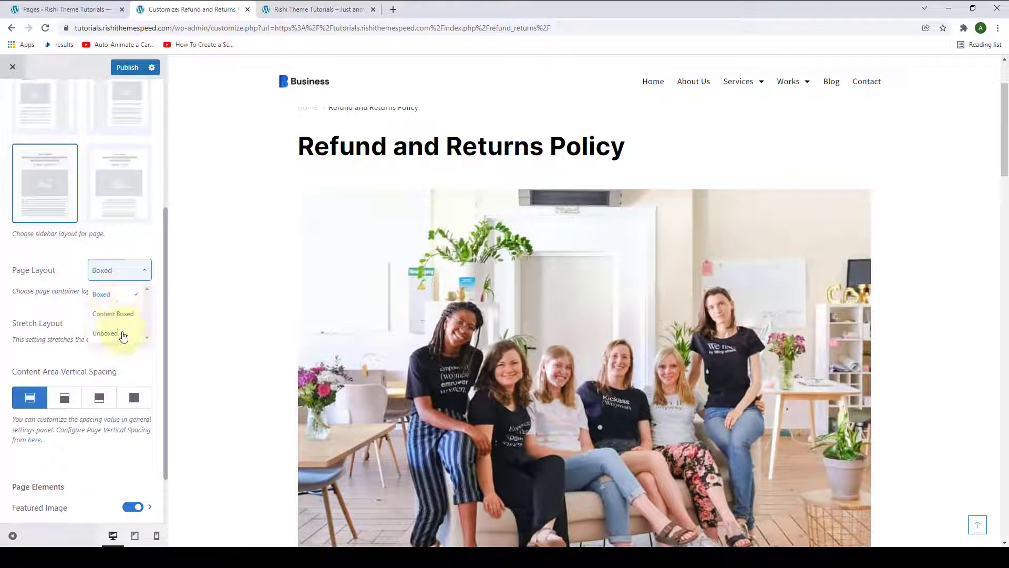
pyautogui.click(57, 321)
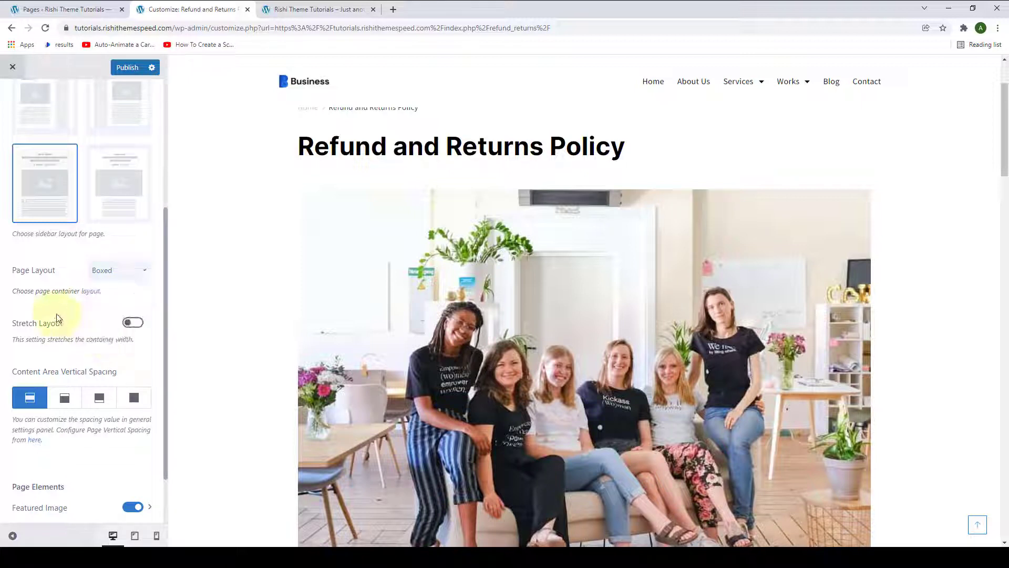
pyautogui.click(132, 322)
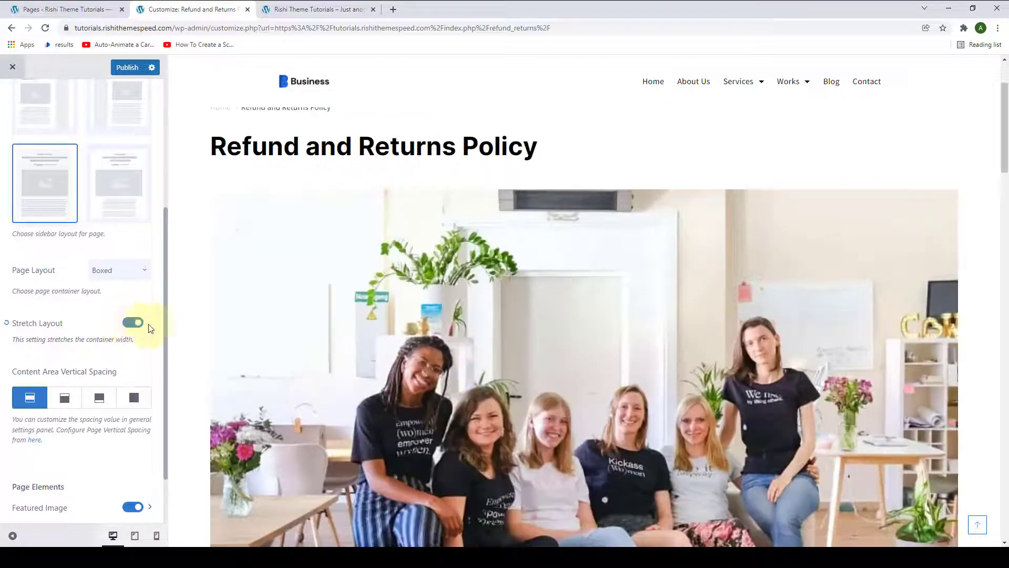
pyautogui.click(12, 536)
pyautogui.scroll(-10, 354, 388)
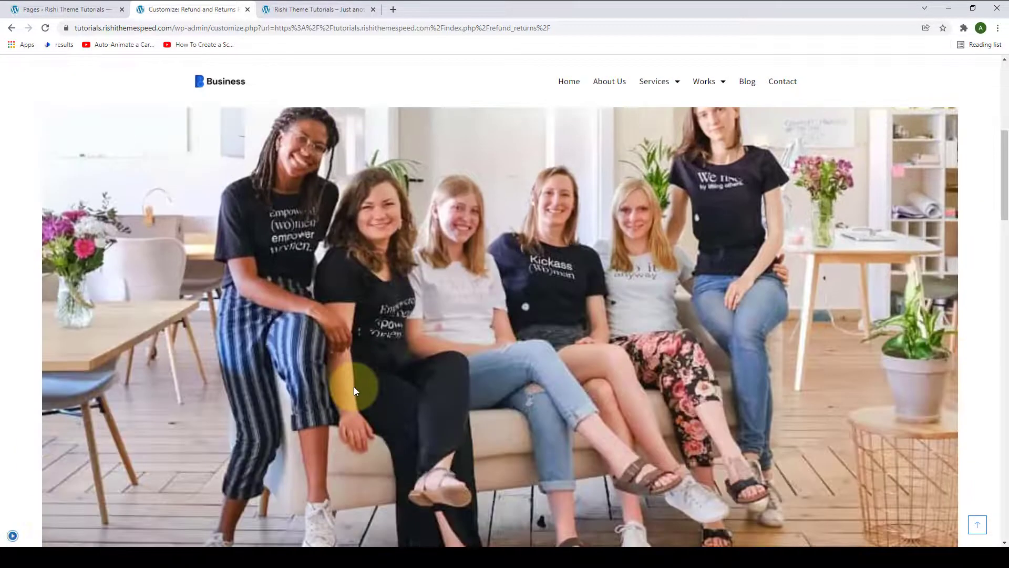
pyautogui.scroll(-9, 357, 394)
pyautogui.scroll(12, 357, 394)
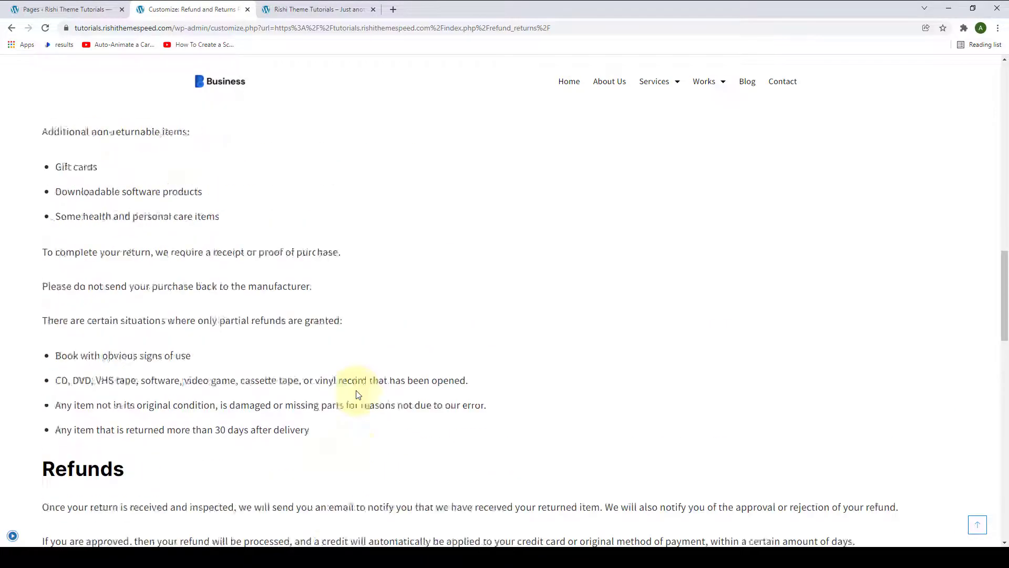
pyautogui.scroll(5, 357, 394)
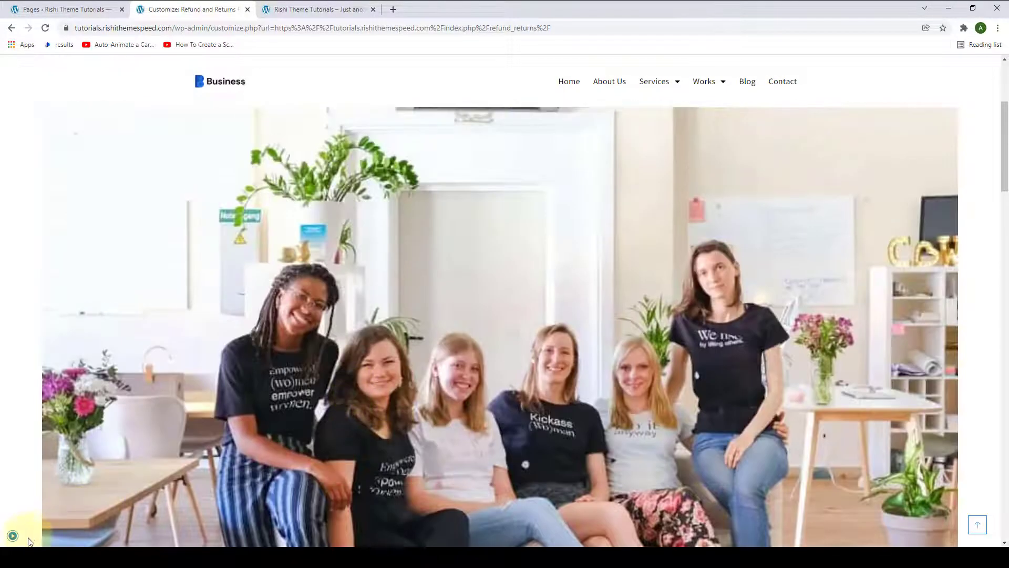
pyautogui.click(12, 535)
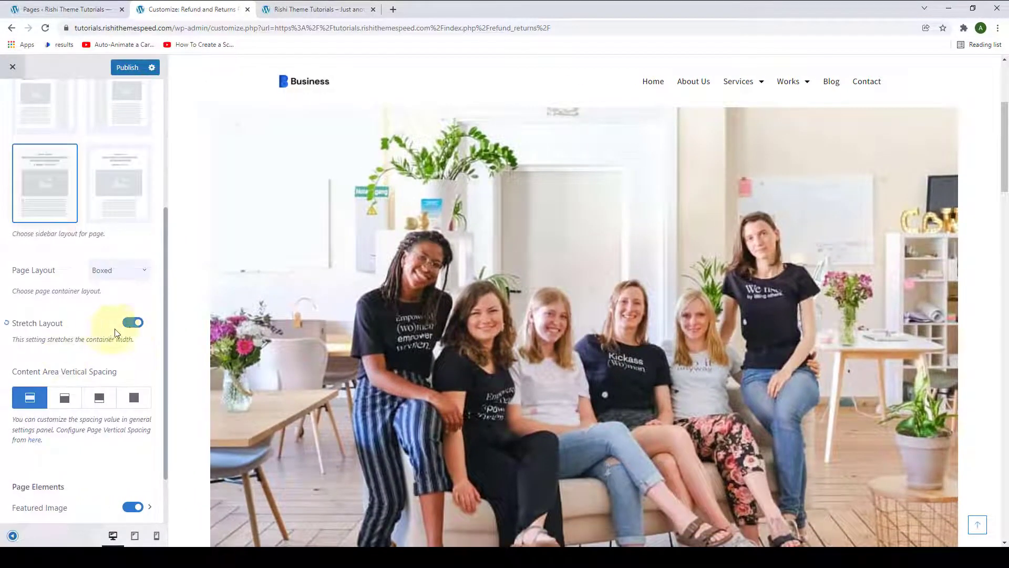
pyautogui.click(131, 325)
pyautogui.scroll(-2, 79, 333)
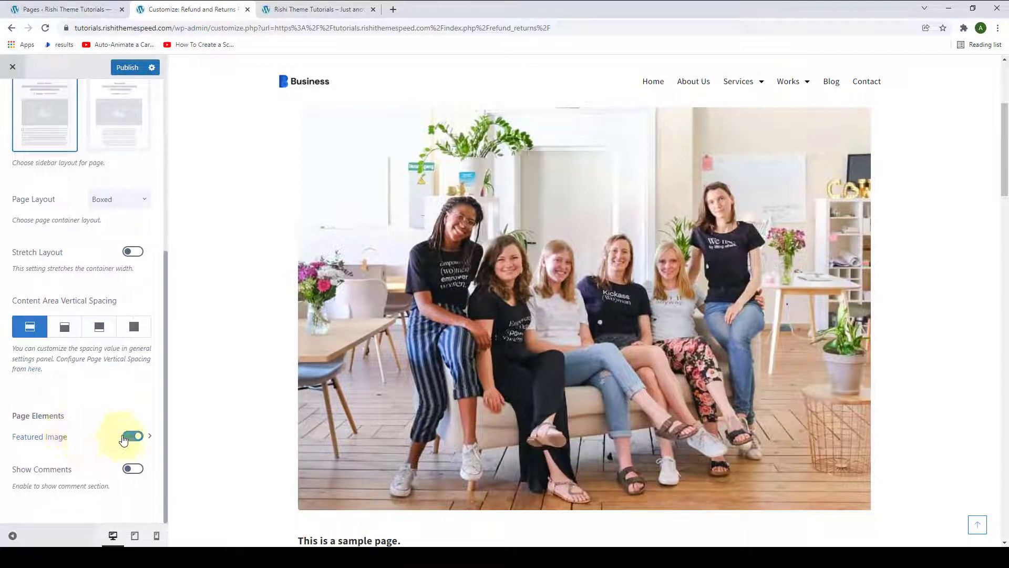
pyautogui.click(133, 439)
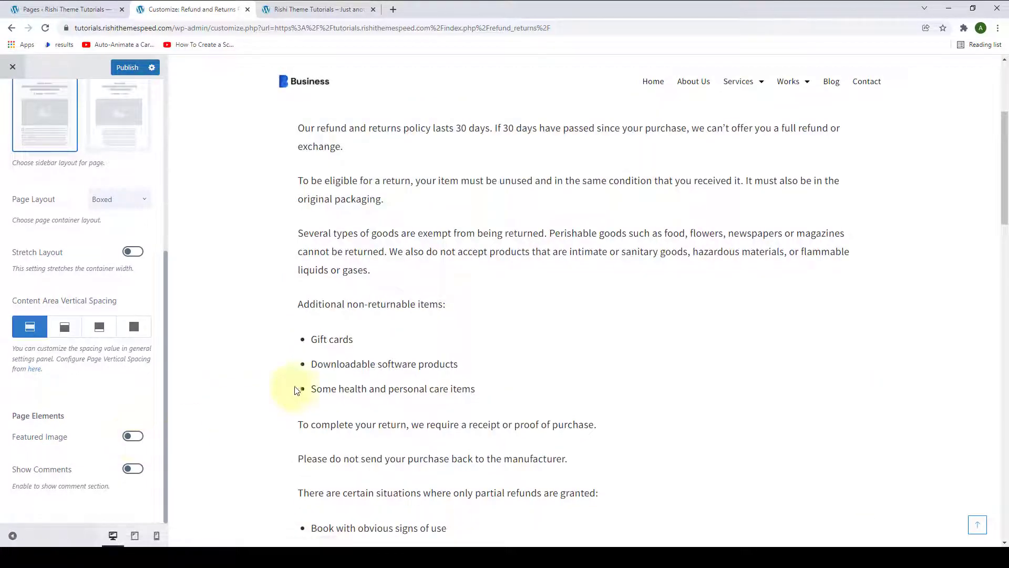
pyautogui.scroll(4, 295, 389)
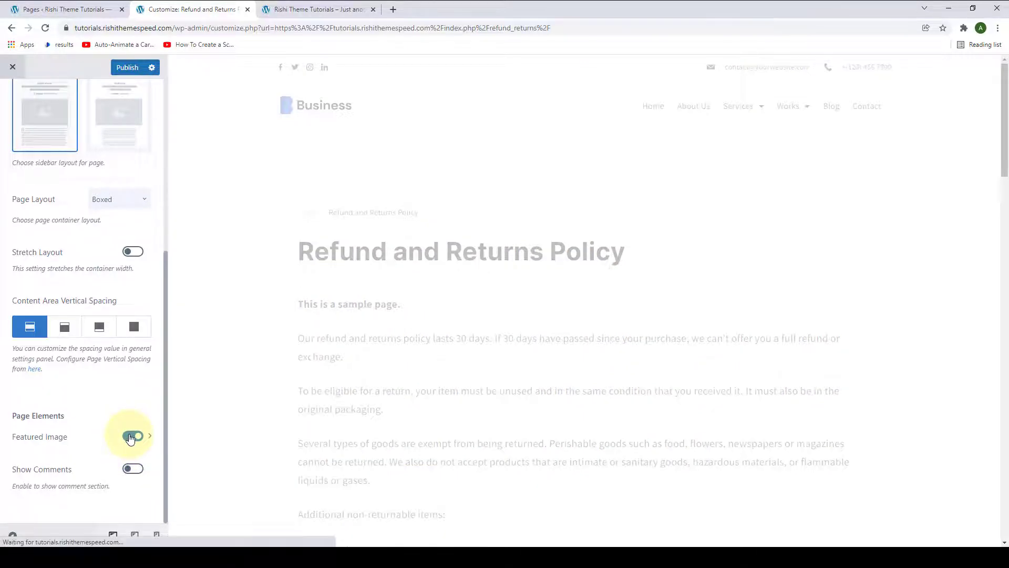
pyautogui.scroll(-4, 226, 418)
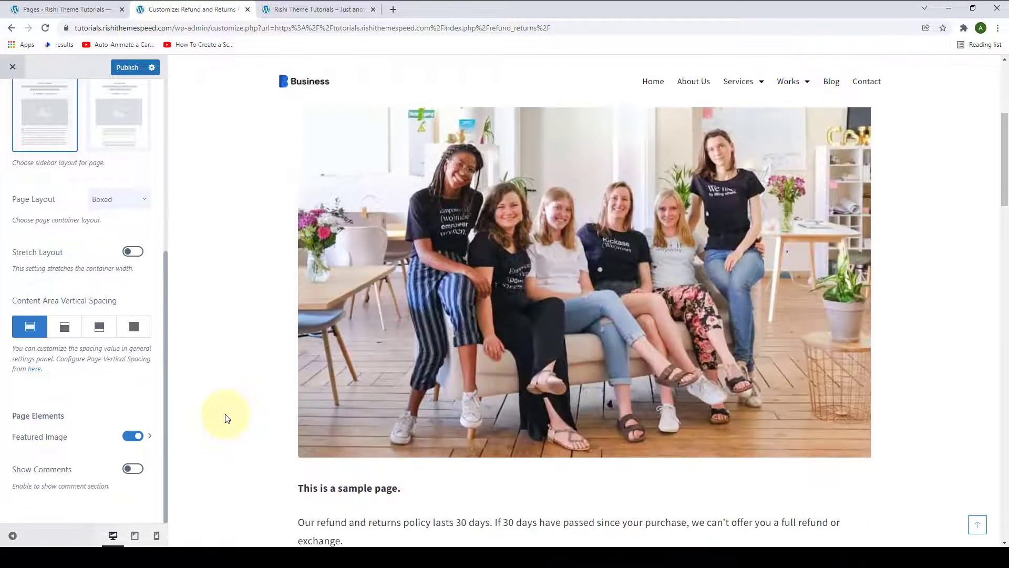
pyautogui.scroll(1, 226, 418)
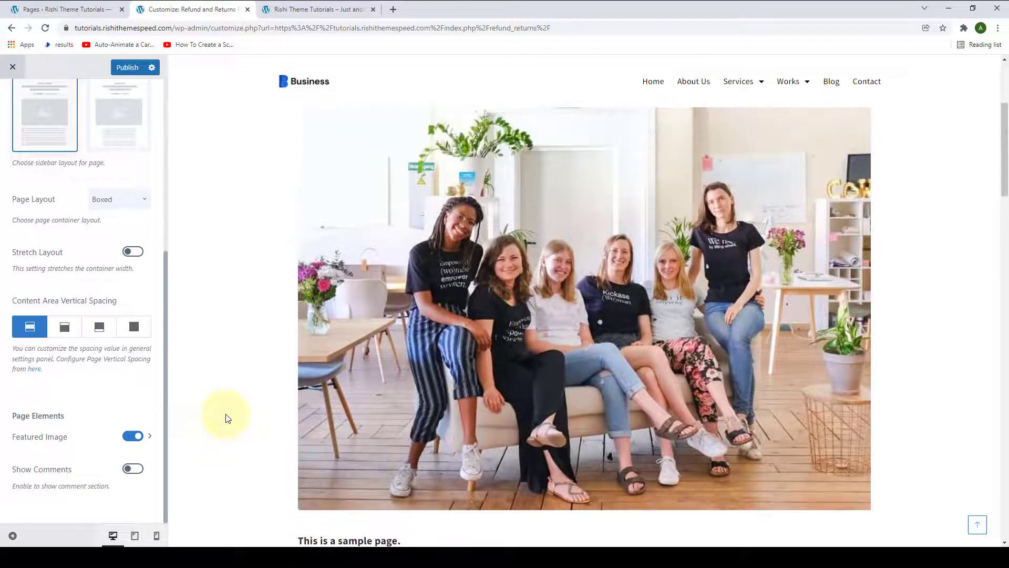
pyautogui.click(150, 437)
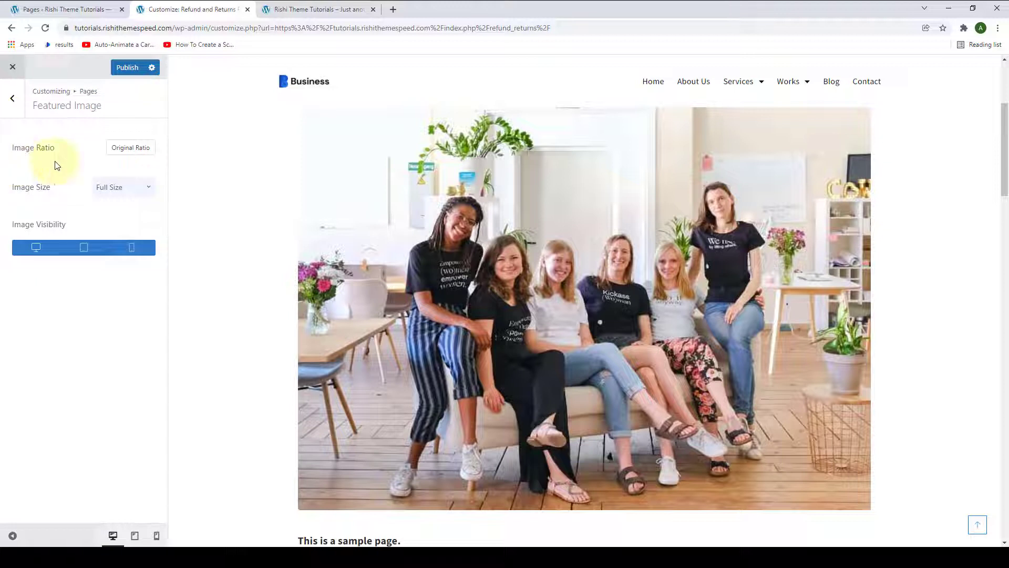
pyautogui.click(142, 155)
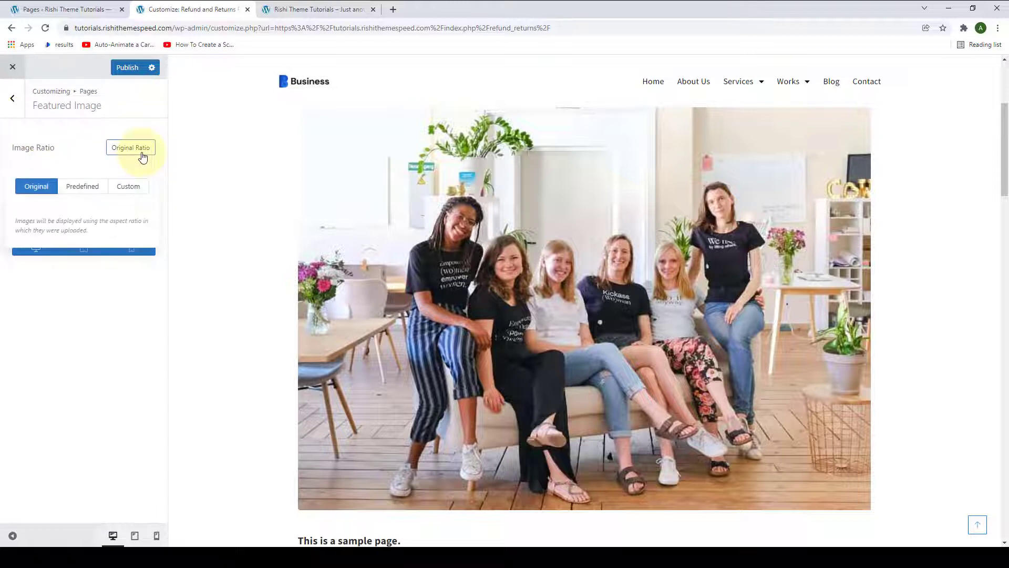
pyautogui.click(84, 187)
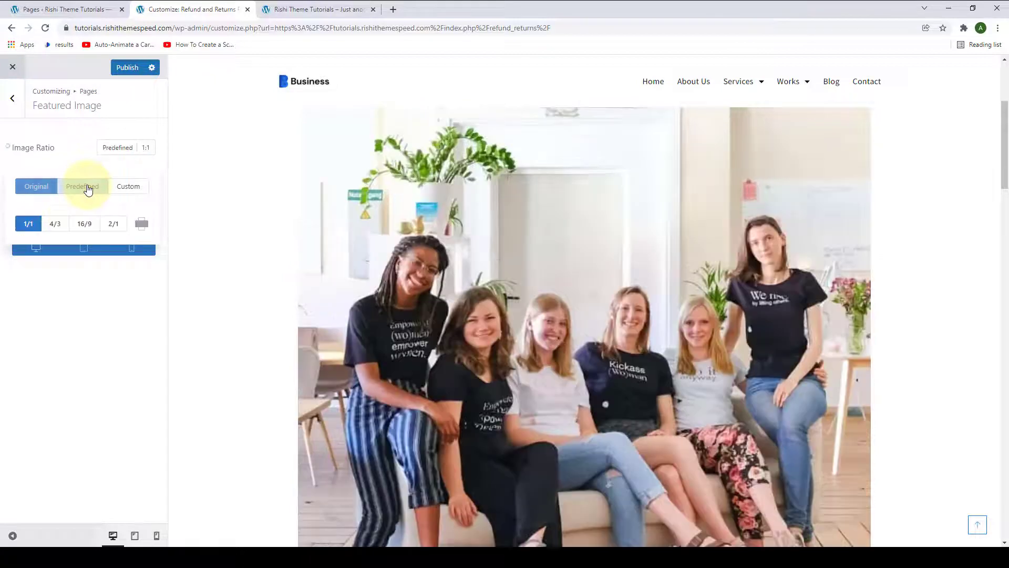
pyautogui.click(55, 223)
pyautogui.click(84, 223)
pyautogui.click(112, 225)
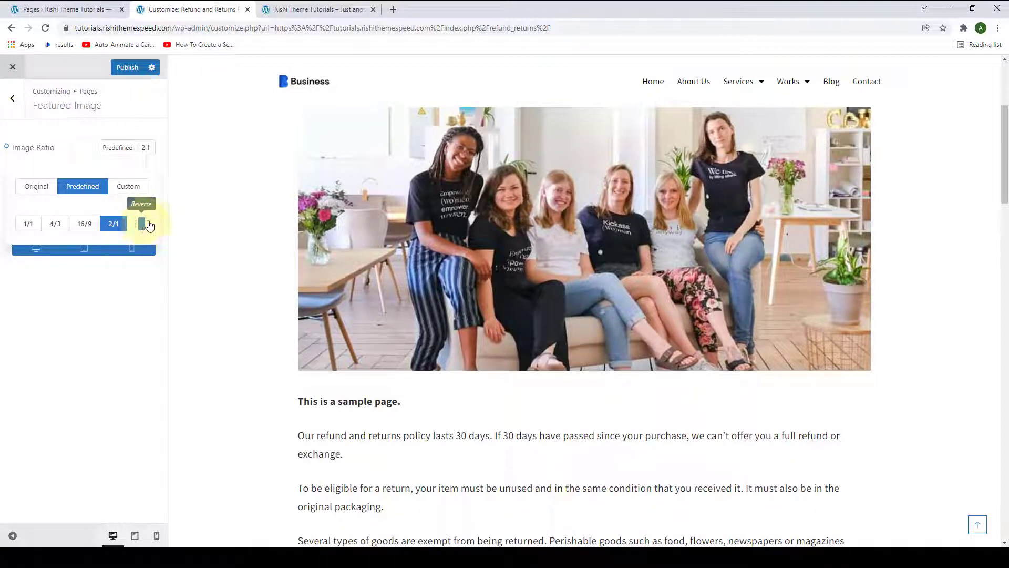
pyautogui.click(29, 226)
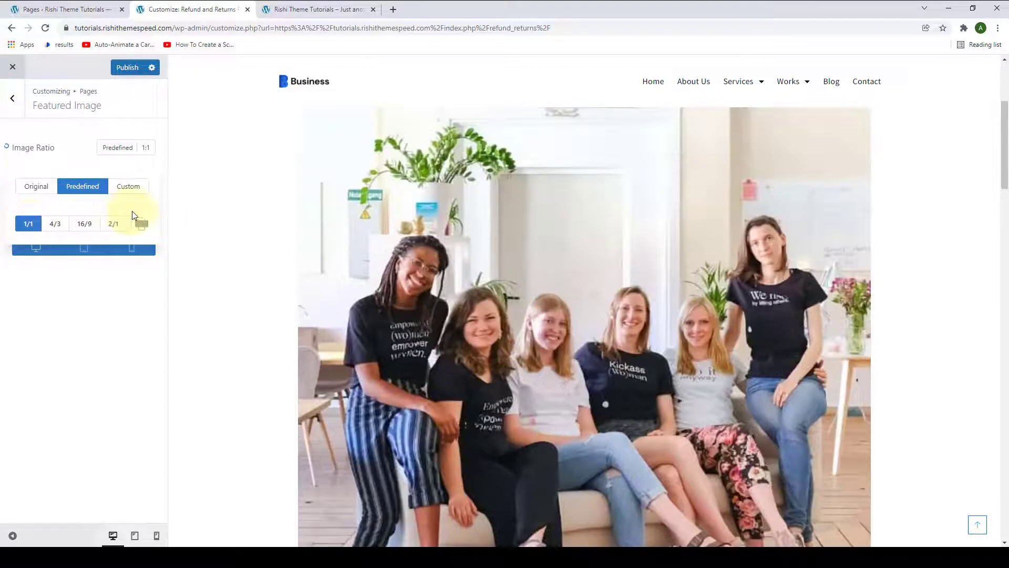
pyautogui.click(119, 192)
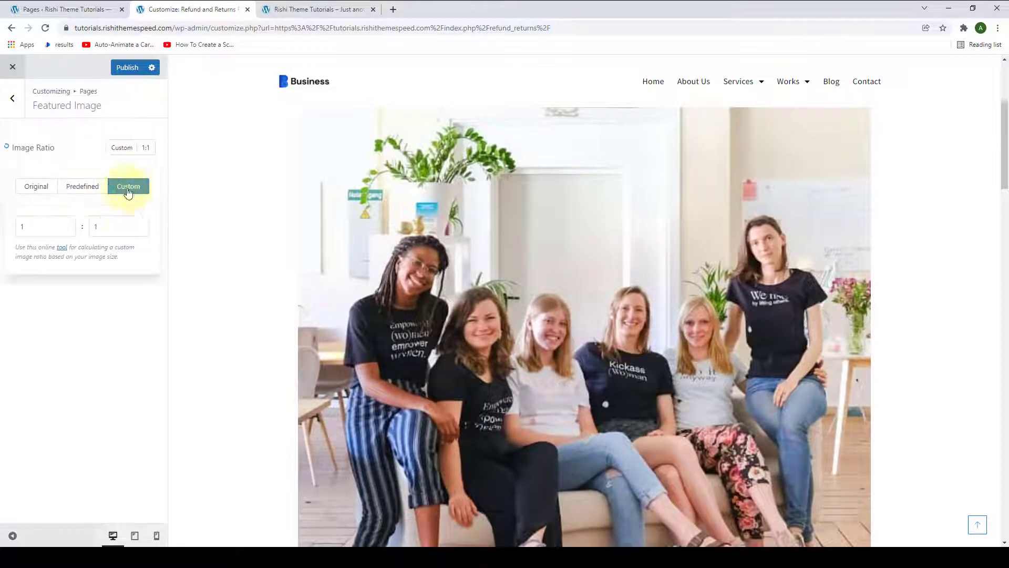
pyautogui.click(37, 187)
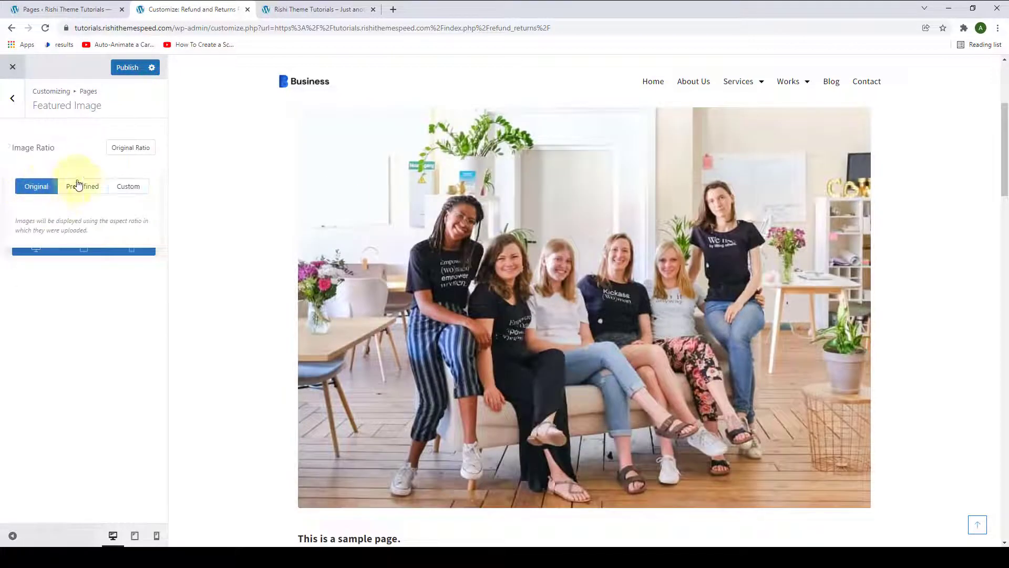
pyautogui.click(129, 150)
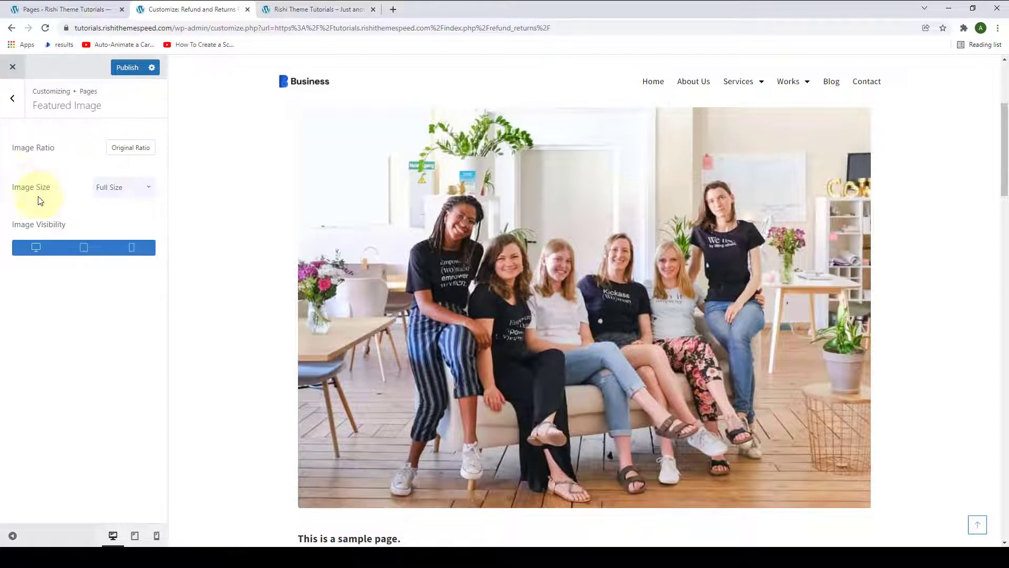
pyautogui.click(138, 194)
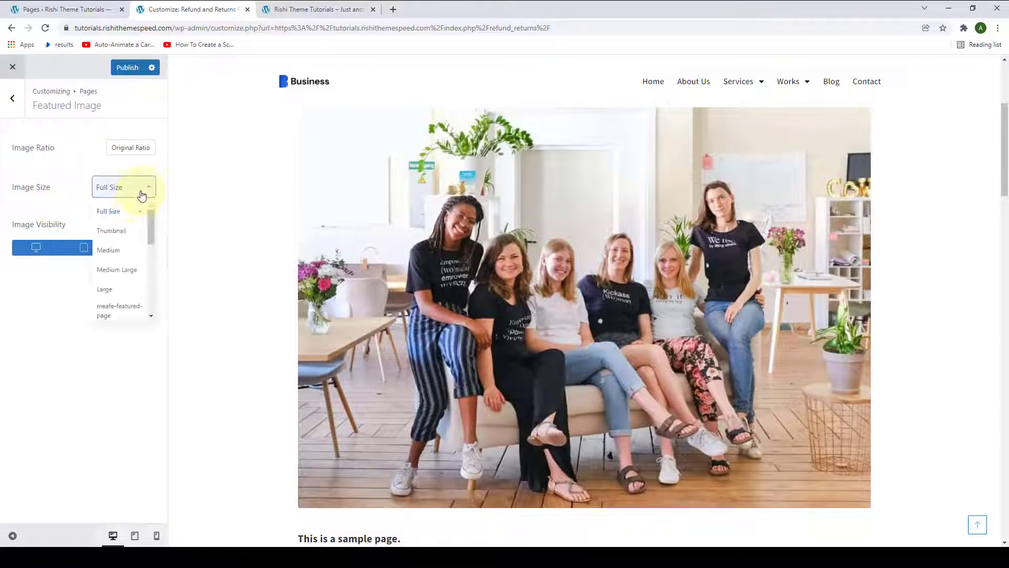
pyautogui.scroll(-2, 125, 284)
pyautogui.scroll(2, 125, 299)
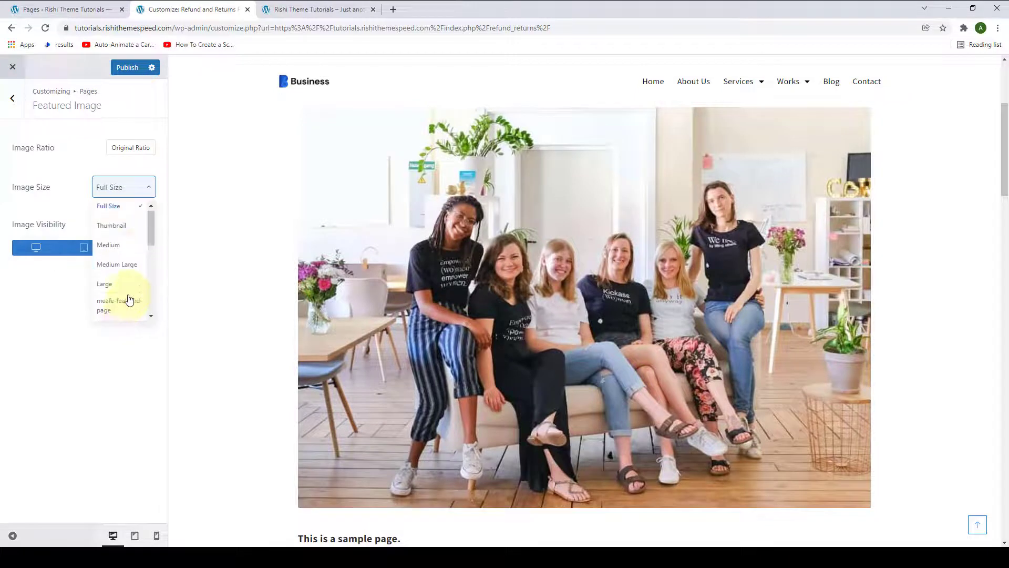
pyautogui.click(125, 251)
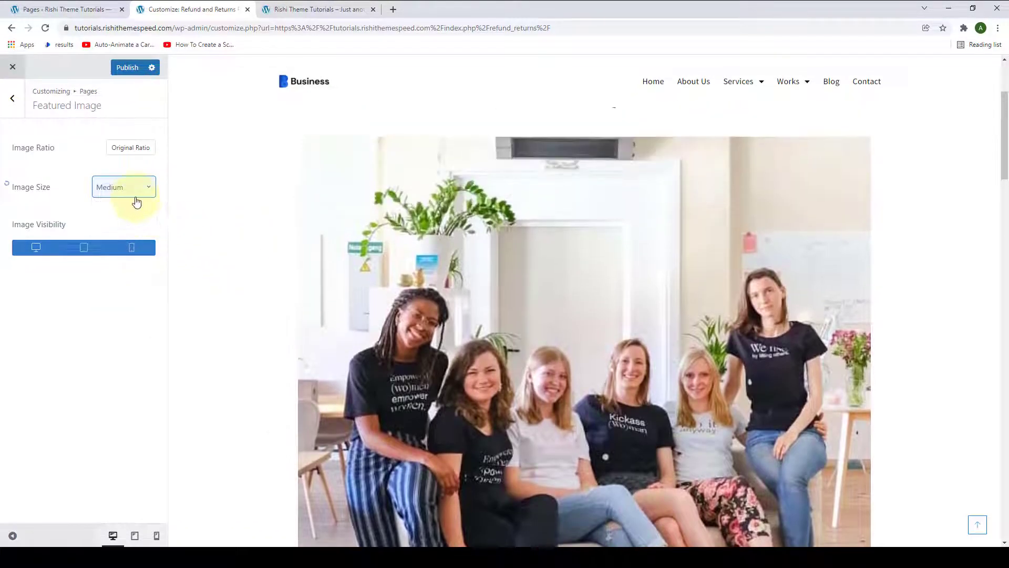
pyautogui.click(132, 194)
pyautogui.click(116, 214)
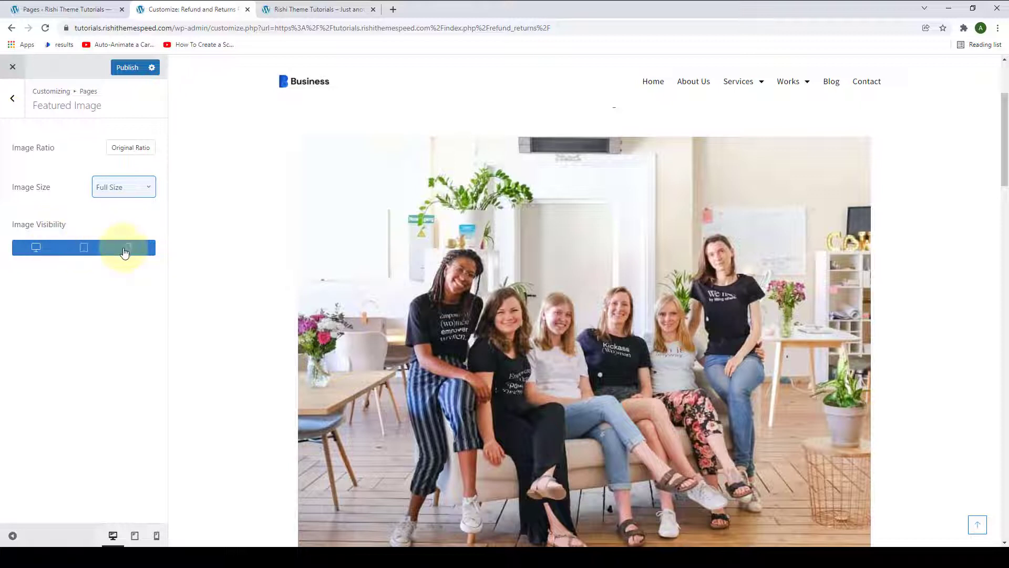
pyautogui.scroll(1, 218, 281)
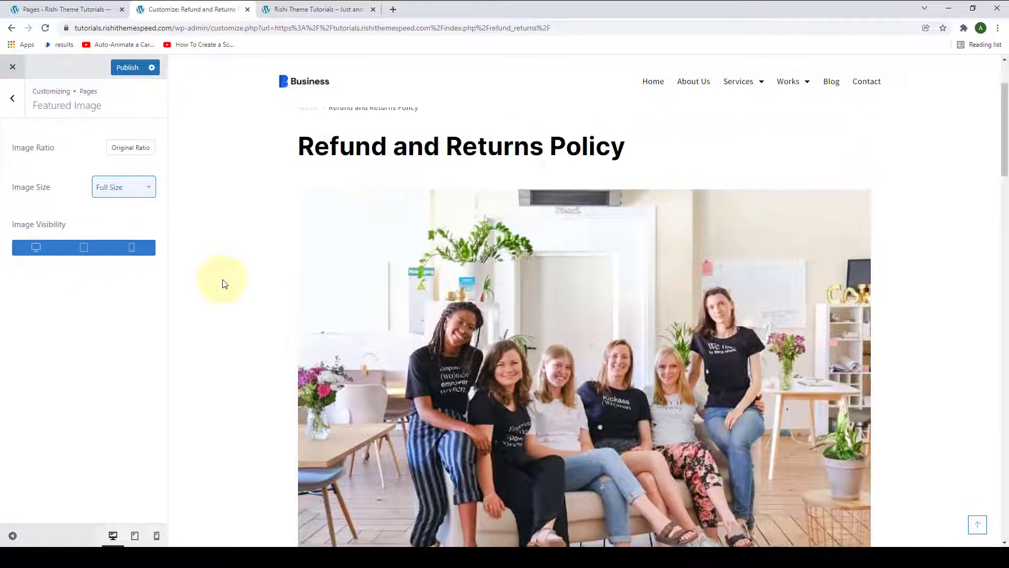
pyautogui.click(15, 108)
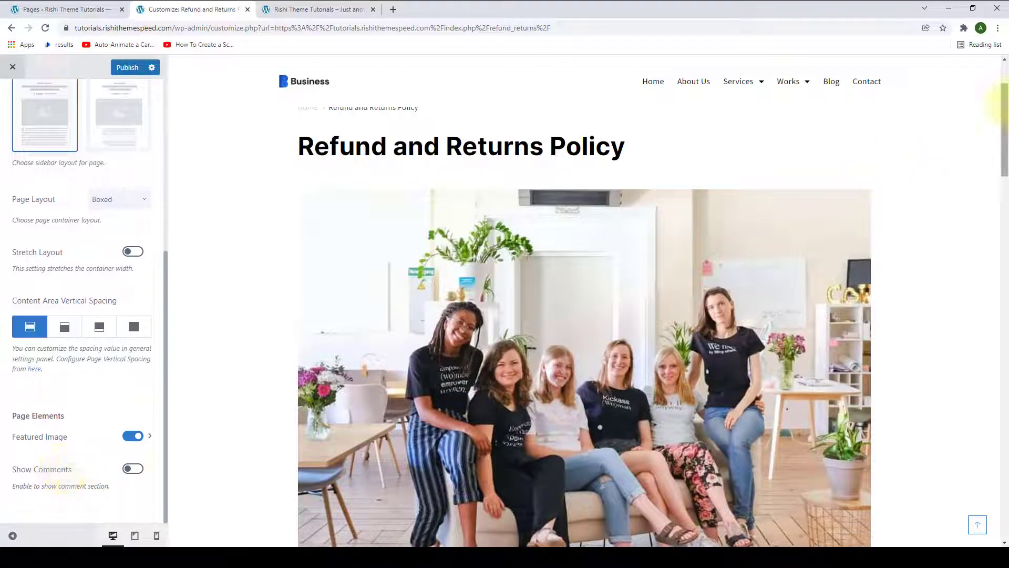
pyautogui.moveTo(1002, 131); pyautogui.dragTo(993, 450)
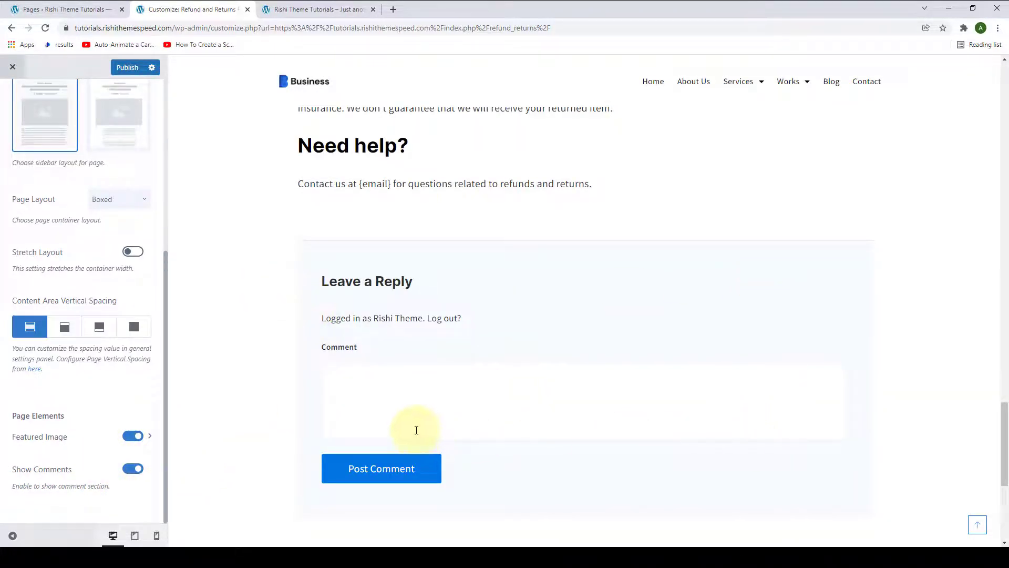
pyautogui.click(977, 524)
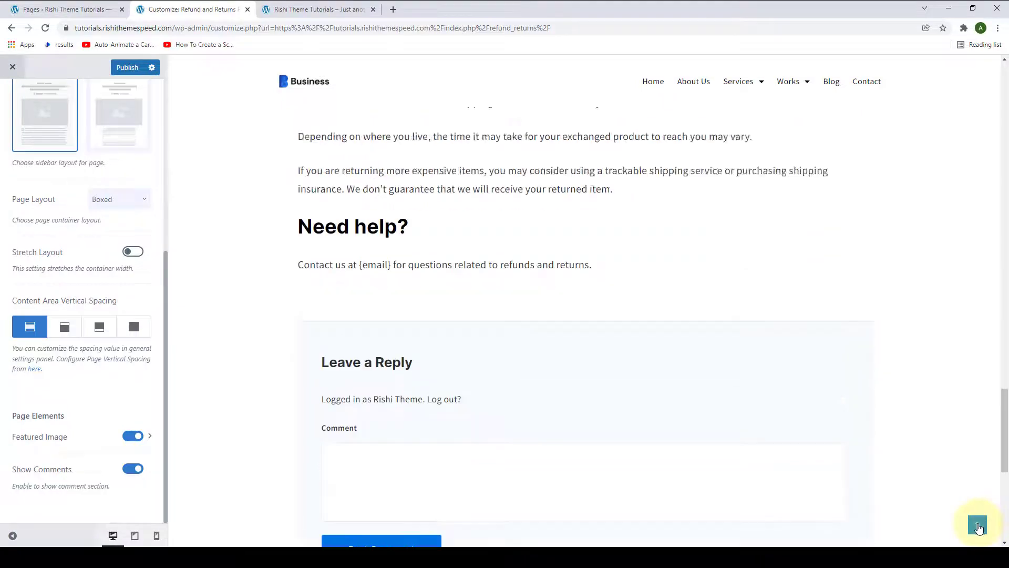
pyautogui.scroll(-4, 566, 468)
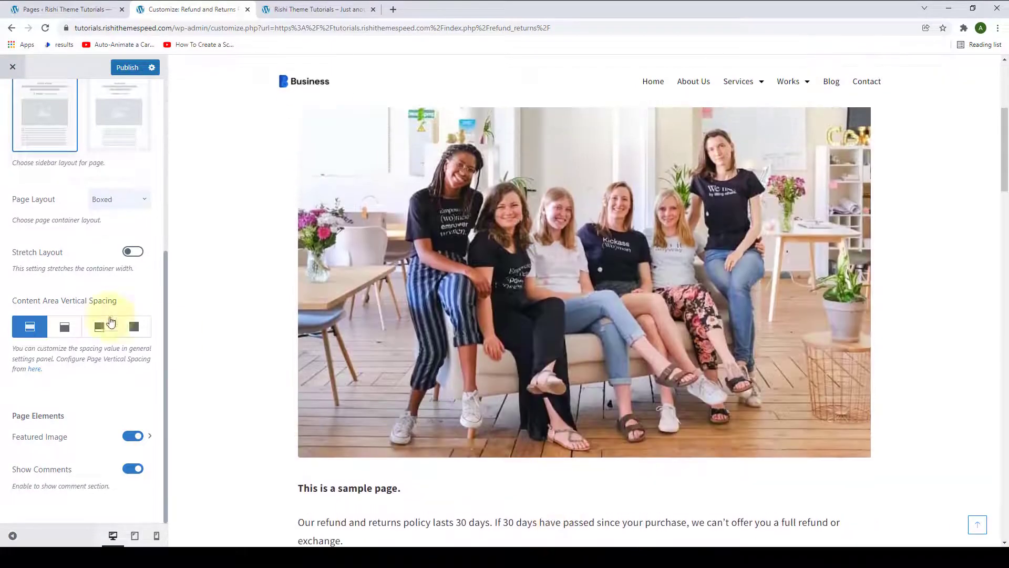
pyautogui.scroll(4, 100, 336)
pyautogui.scroll(1, 99, 337)
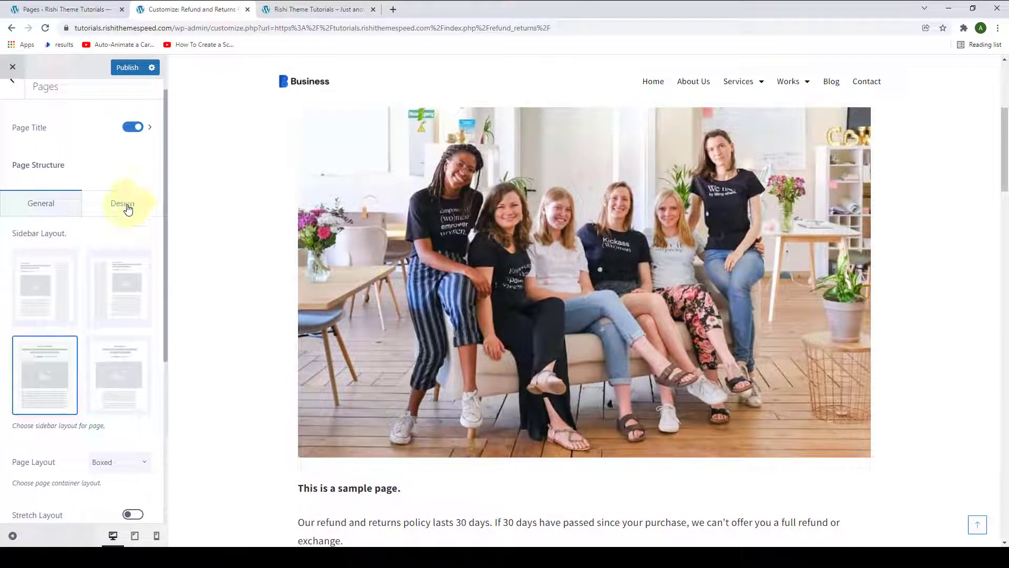
# Step: In the Design options, try grey and pale tint content area backgrounds
pyautogui.click(128, 209)
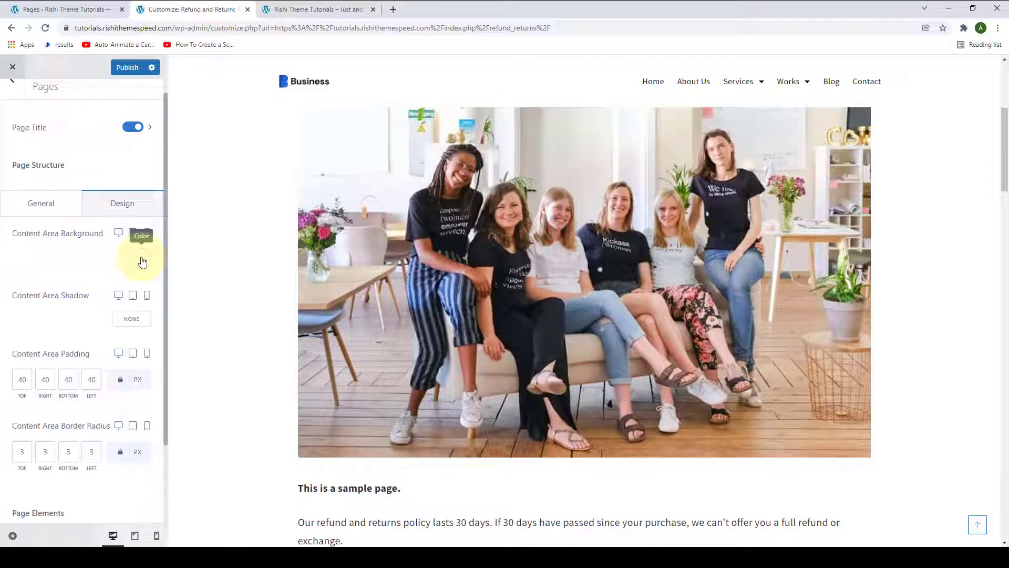
pyautogui.click(142, 261)
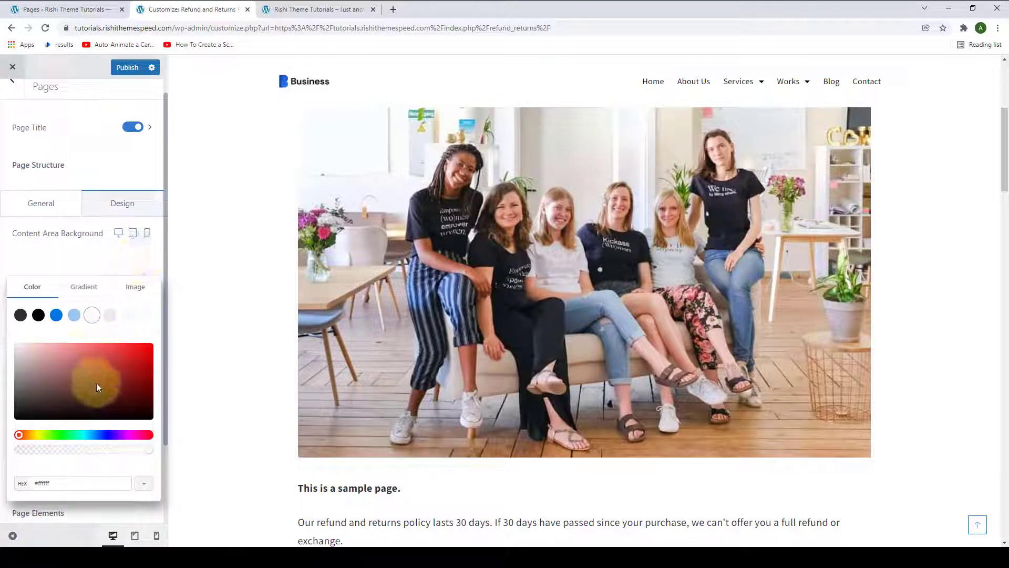
pyautogui.scroll(-6, 242, 309)
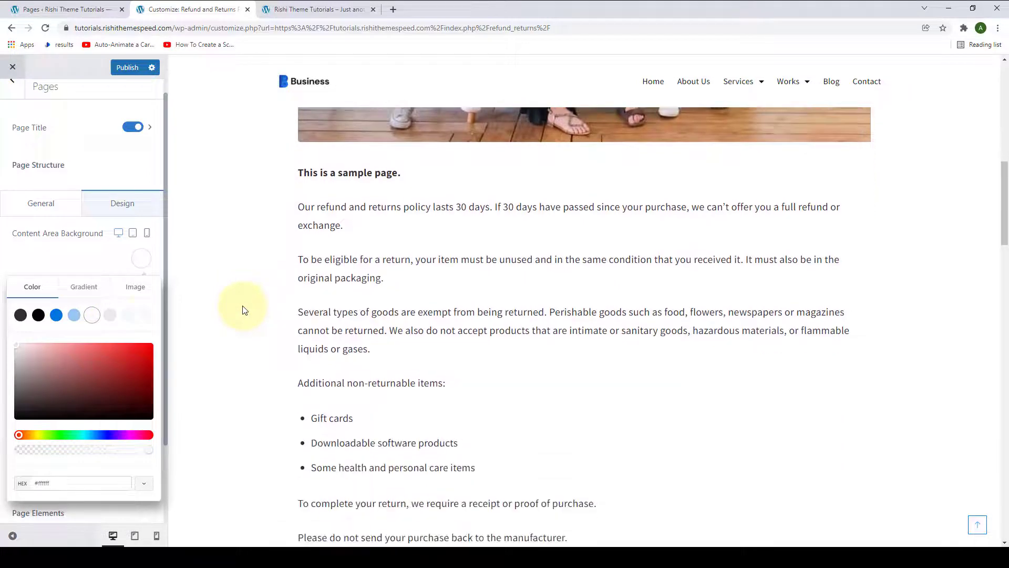
pyautogui.click(111, 316)
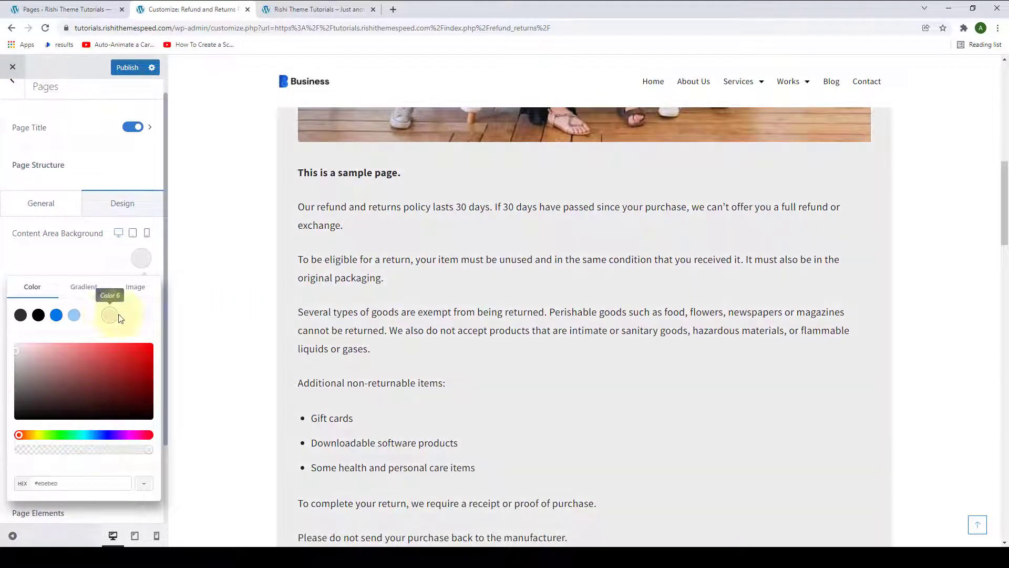
pyautogui.click(127, 316)
# Step: Try light blue and bright blue backgrounds, then set the content area back to white
pyautogui.scroll(7, 225, 326)
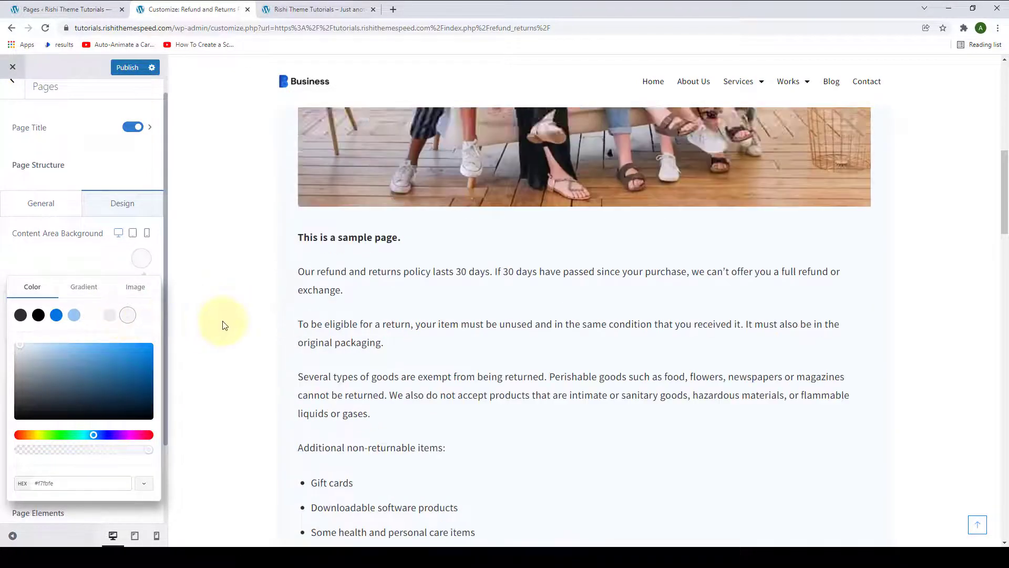
pyautogui.scroll(-5, 225, 326)
pyautogui.scroll(-5, 224, 325)
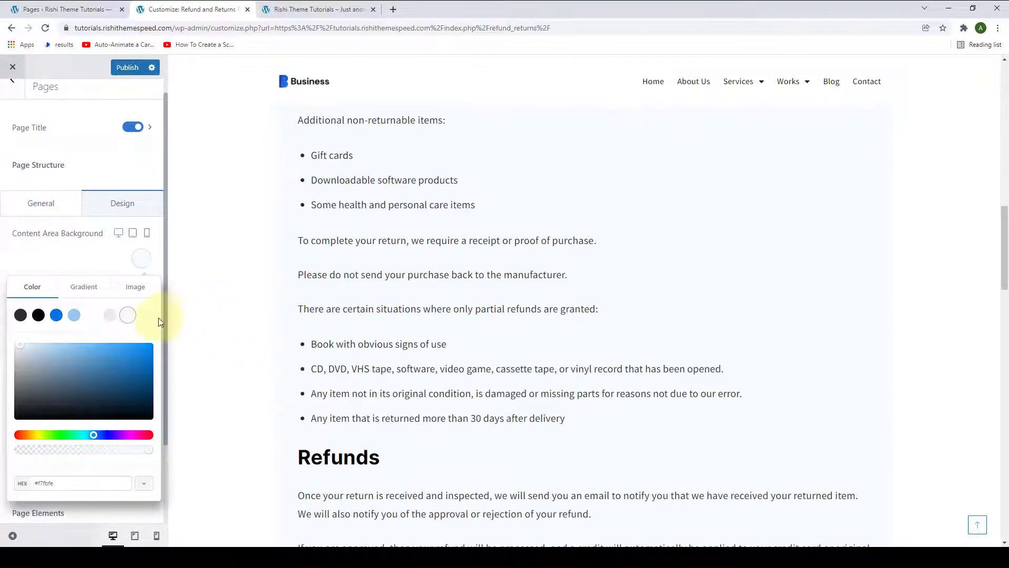
pyautogui.click(74, 315)
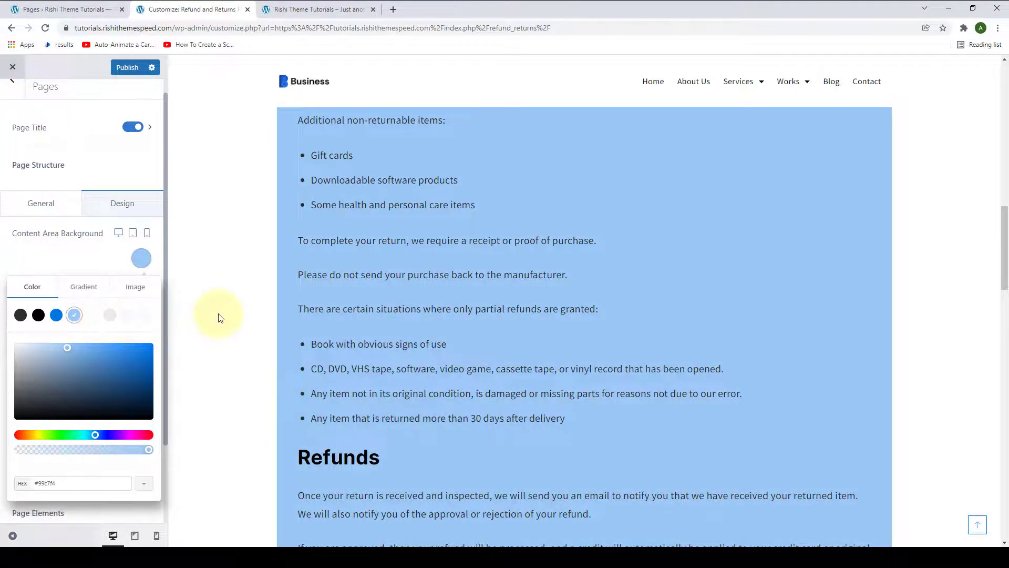
pyautogui.scroll(6, 219, 317)
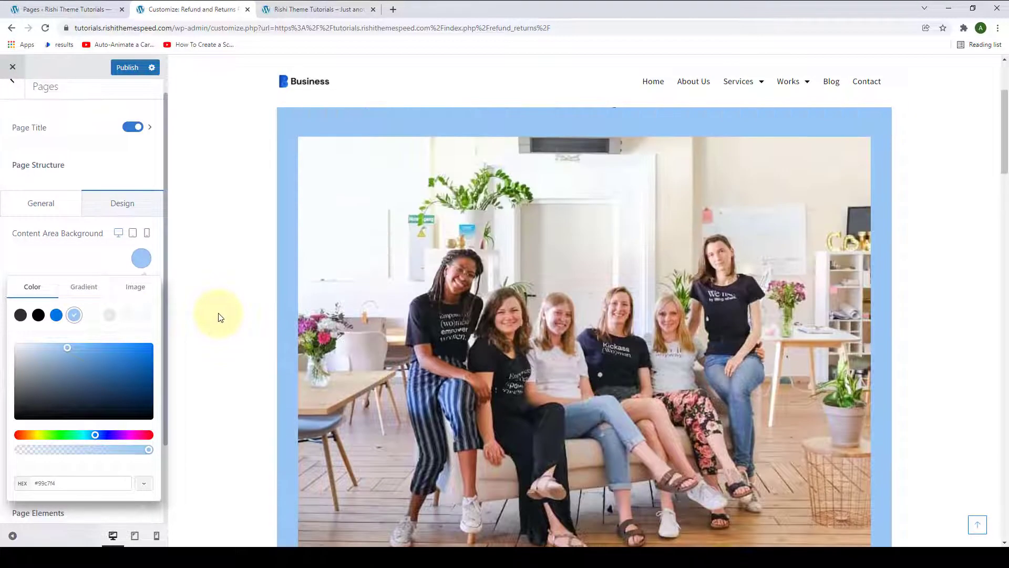
pyautogui.click(56, 315)
pyautogui.scroll(-5, 198, 321)
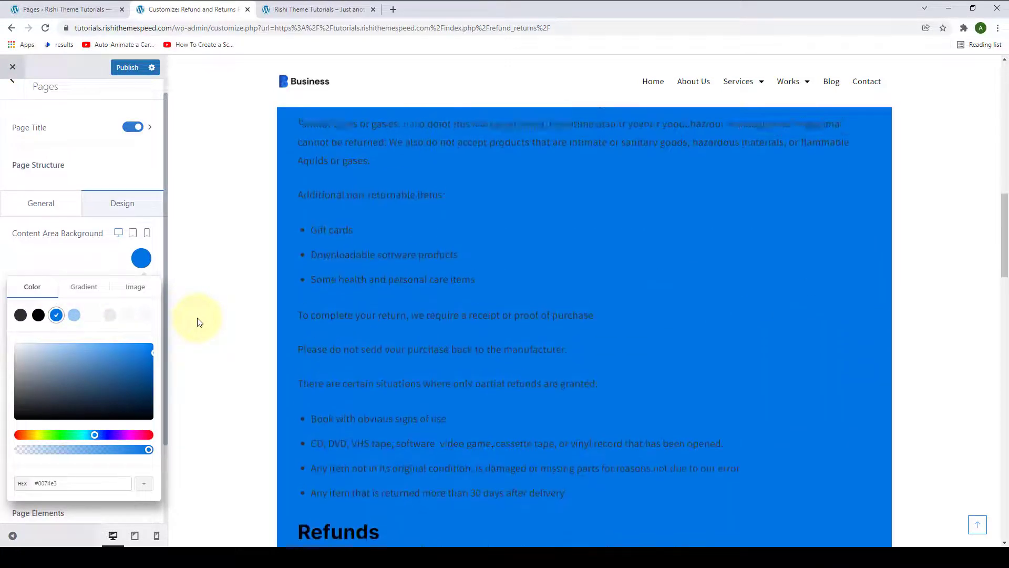
pyautogui.scroll(6, 197, 320)
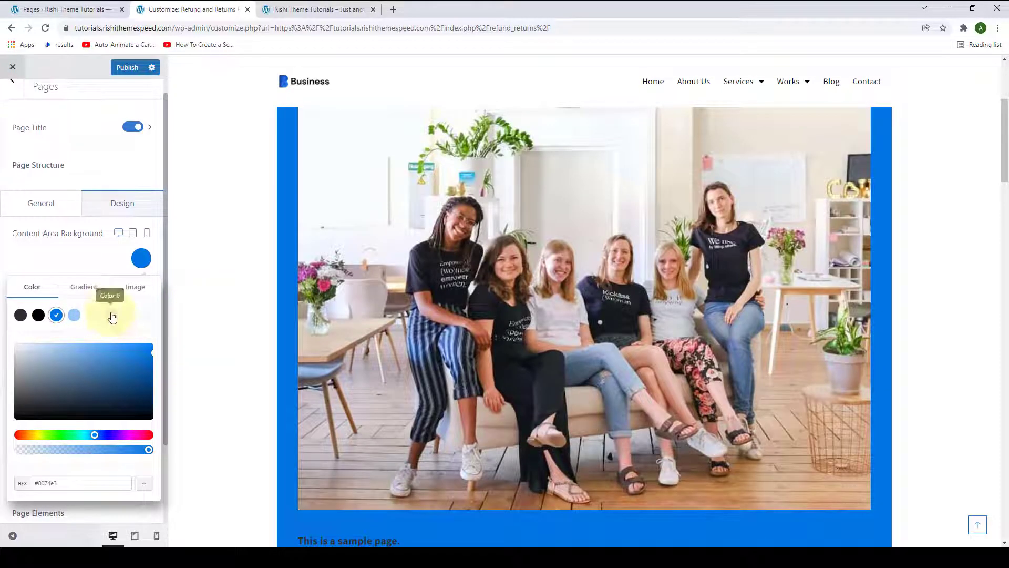
pyautogui.click(109, 316)
pyautogui.click(92, 315)
pyautogui.click(103, 256)
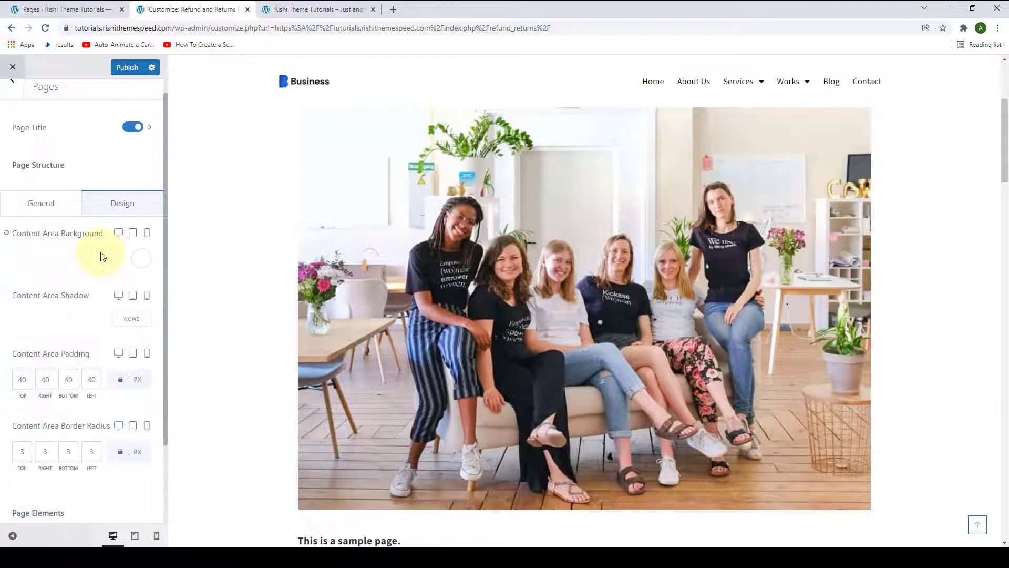
pyautogui.scroll(-1, 102, 256)
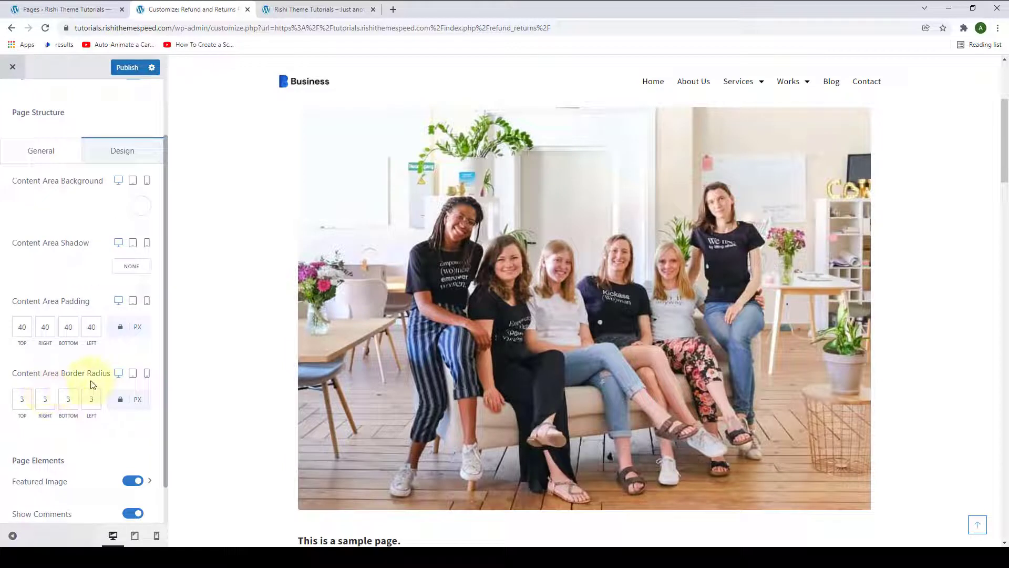
# Step: Return to the General tab and publish the Customizer changes to the live site
pyautogui.click(67, 153)
pyautogui.scroll(3, 189, 323)
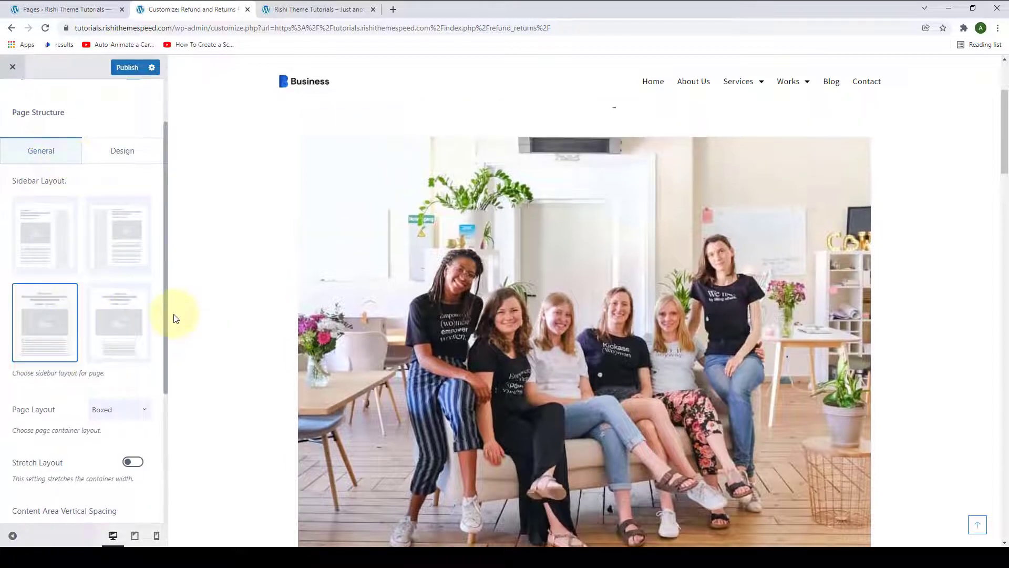
pyautogui.scroll(2, 99, 315)
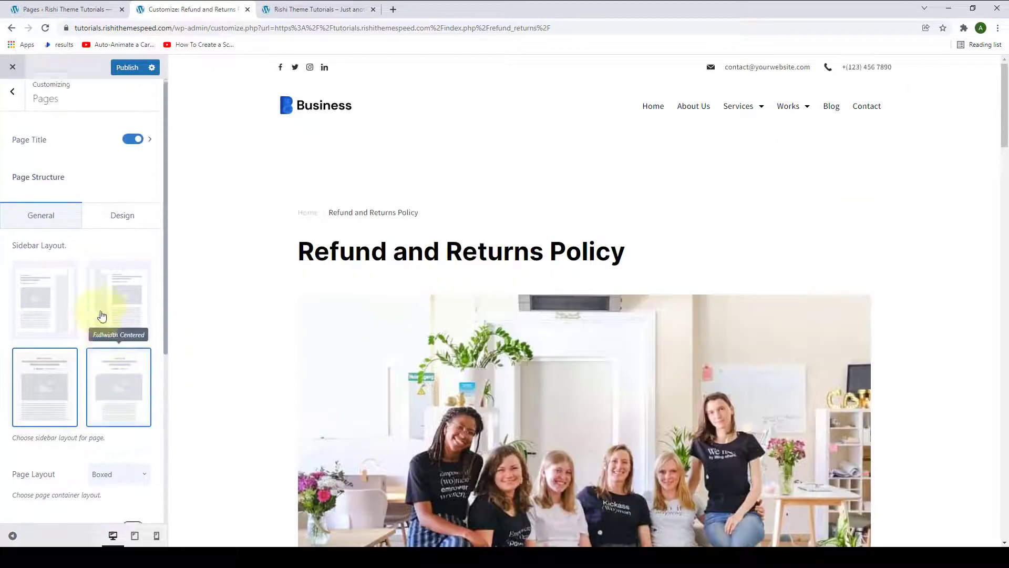
pyautogui.click(126, 72)
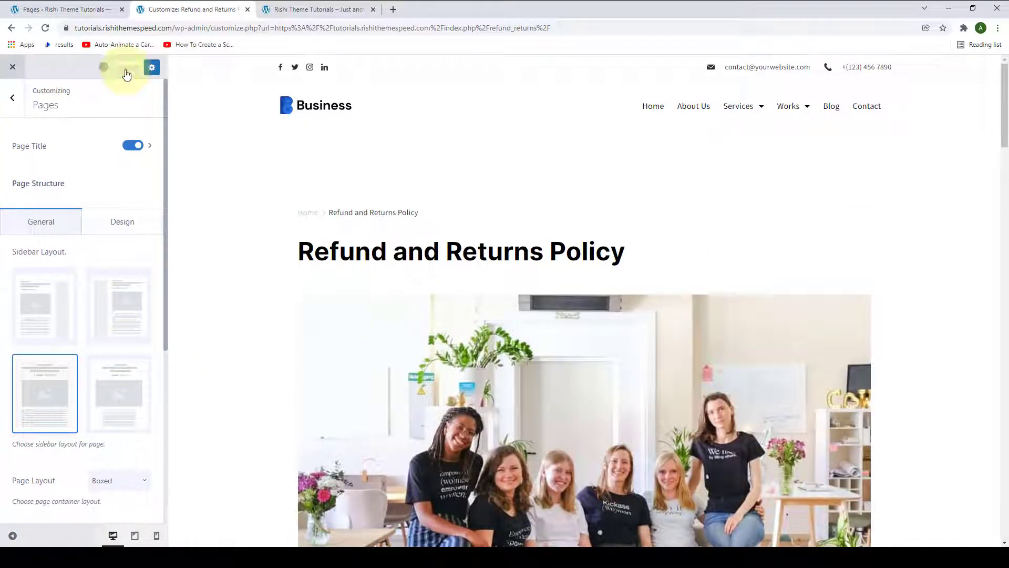
pyautogui.scroll(-2, 116, 221)
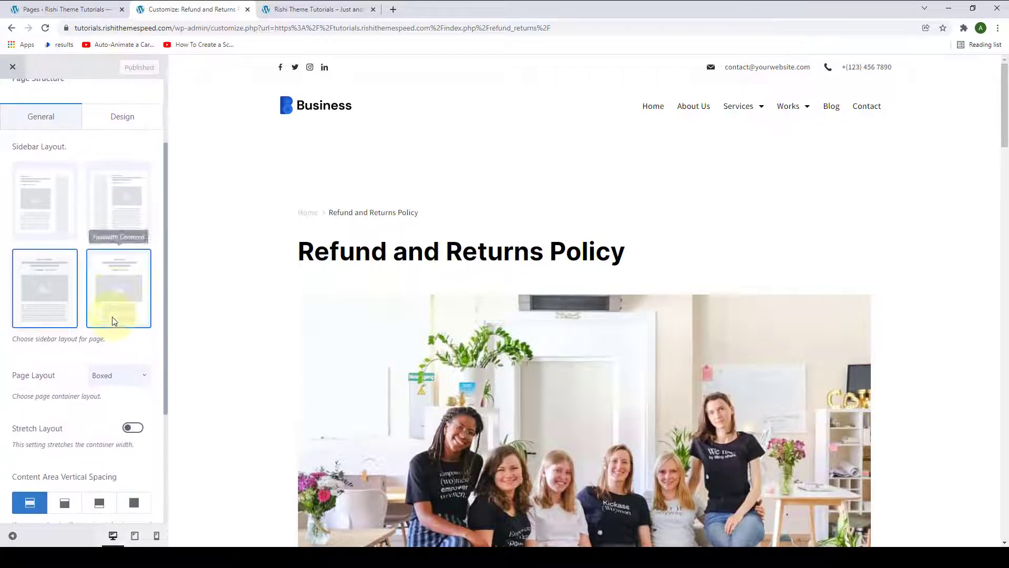
pyautogui.scroll(-3, 109, 360)
pyautogui.scroll(4, 113, 367)
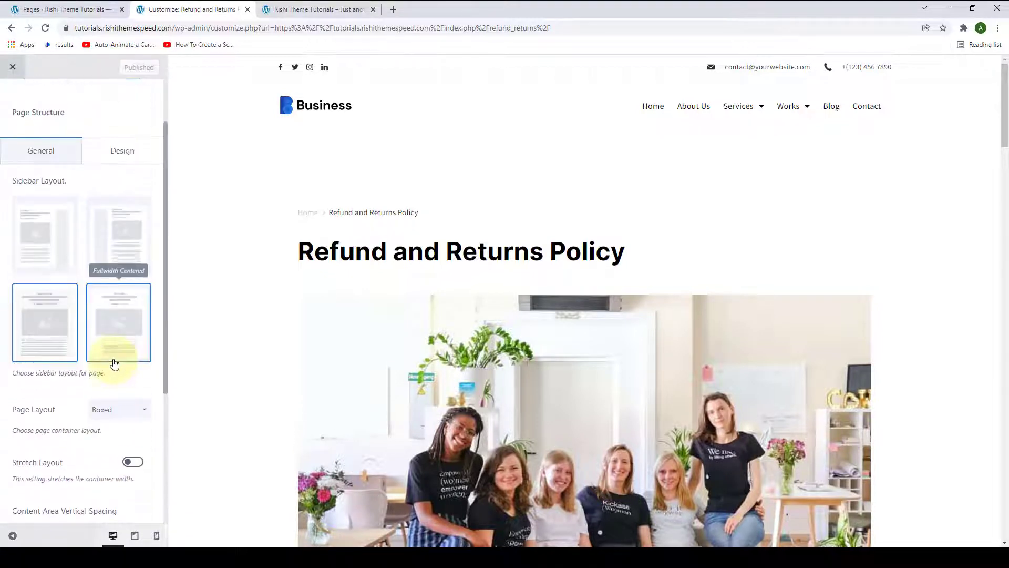
pyautogui.scroll(1, 133, 203)
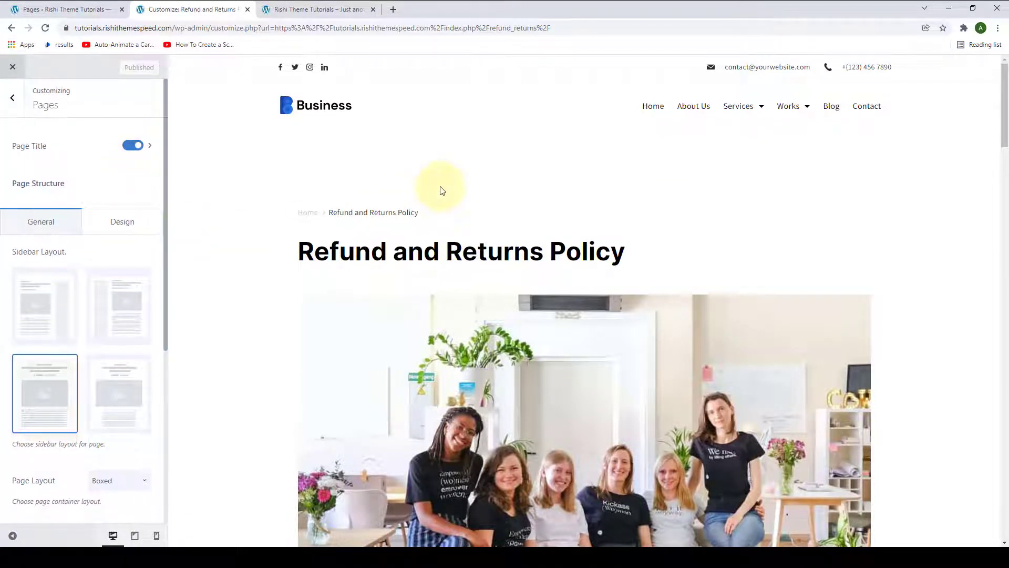
pyautogui.scroll(-4, 441, 189)
pyautogui.scroll(-2, 443, 187)
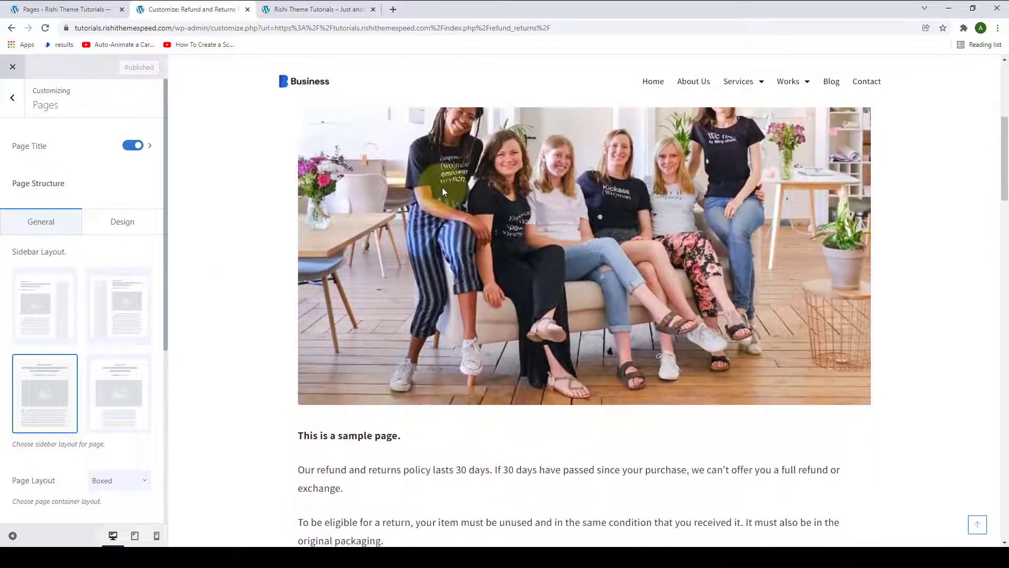
pyautogui.scroll(1, 443, 187)
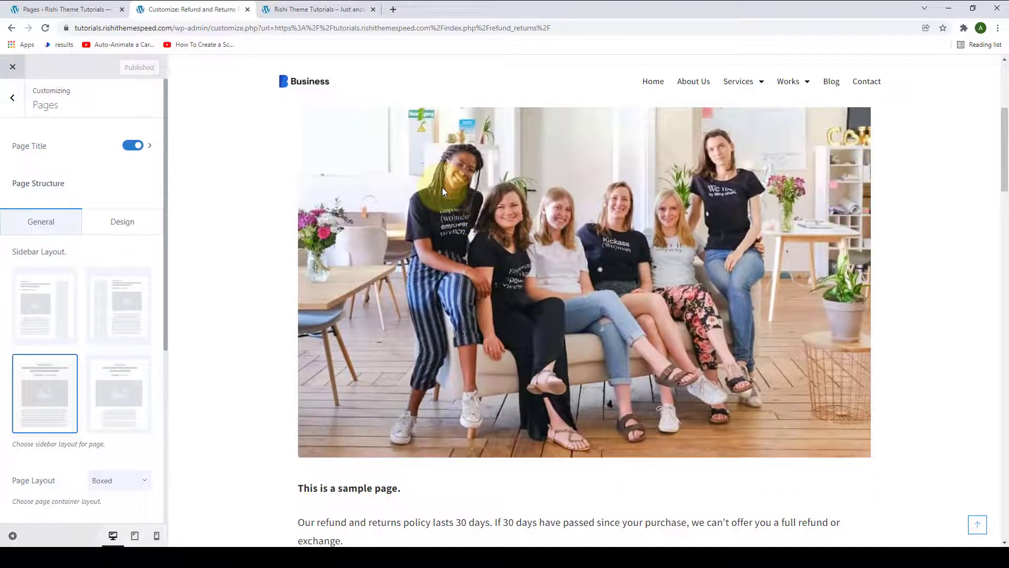
# Step: Edit Refund and Returns Policy in the block editor and show its Rishi Page Settings
pyautogui.click(67, 12)
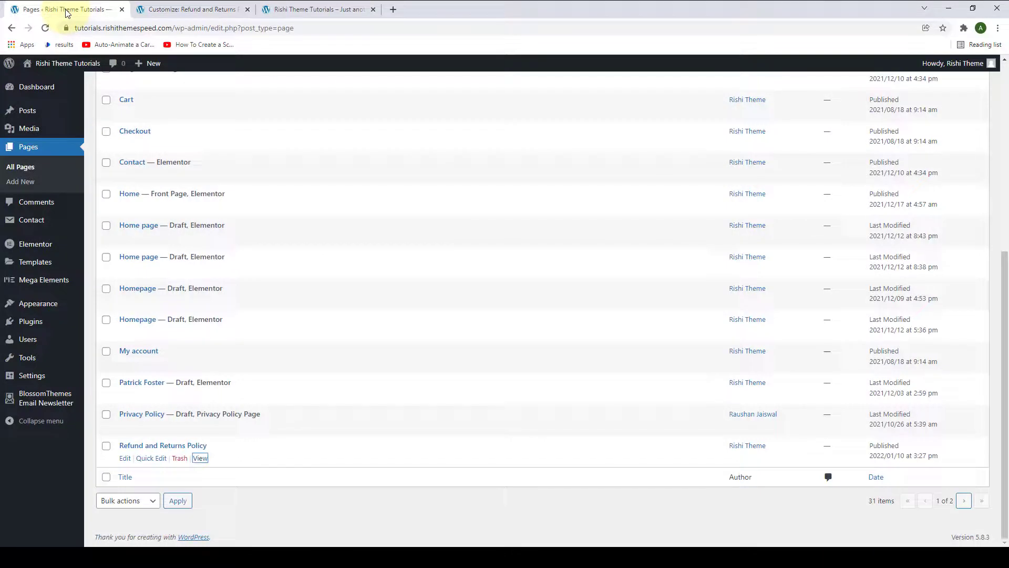
pyautogui.click(125, 459)
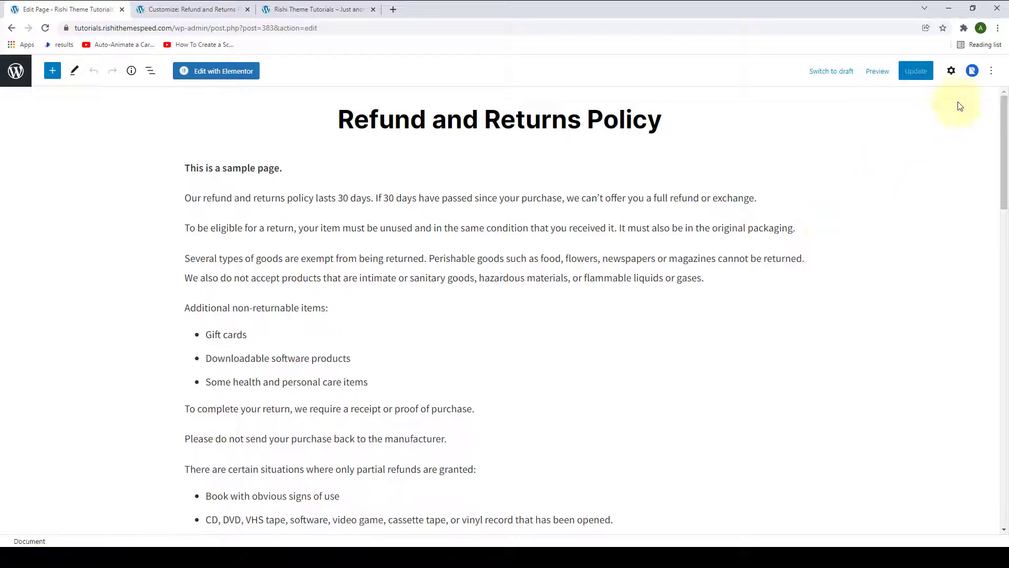
pyautogui.click(972, 71)
pyautogui.scroll(-5, 923, 263)
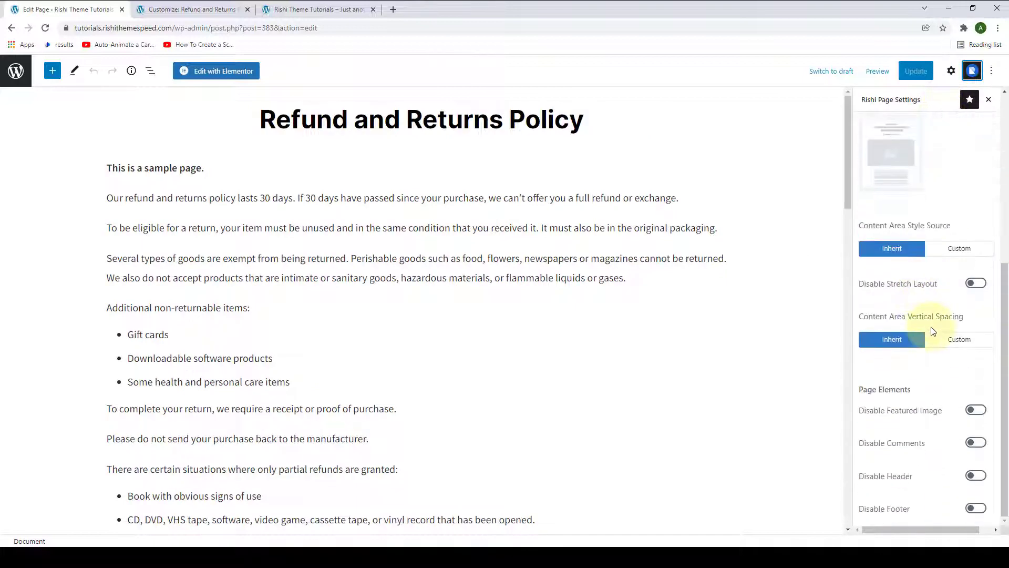
pyautogui.scroll(5, 934, 328)
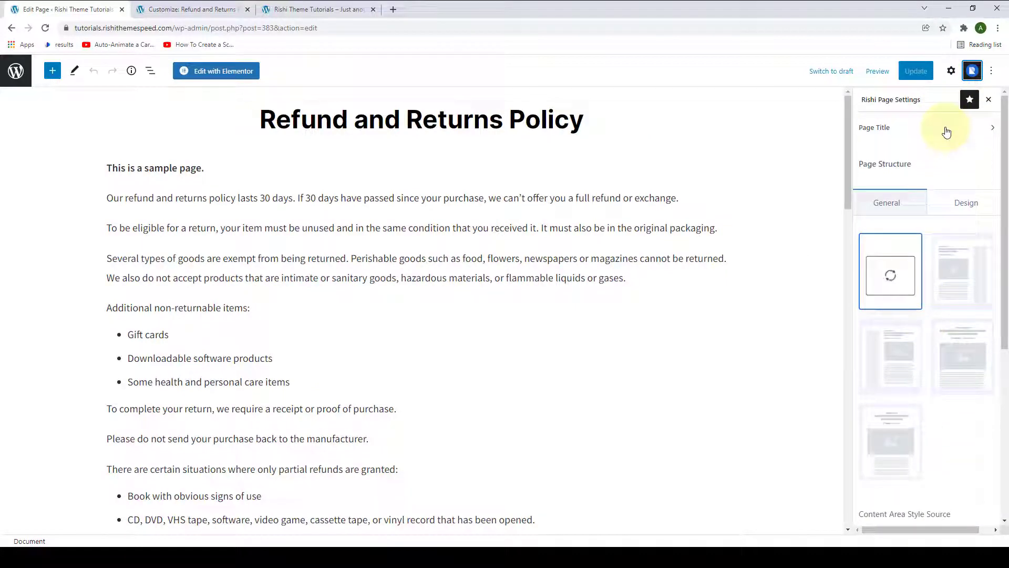
pyautogui.scroll(-5, 928, 174)
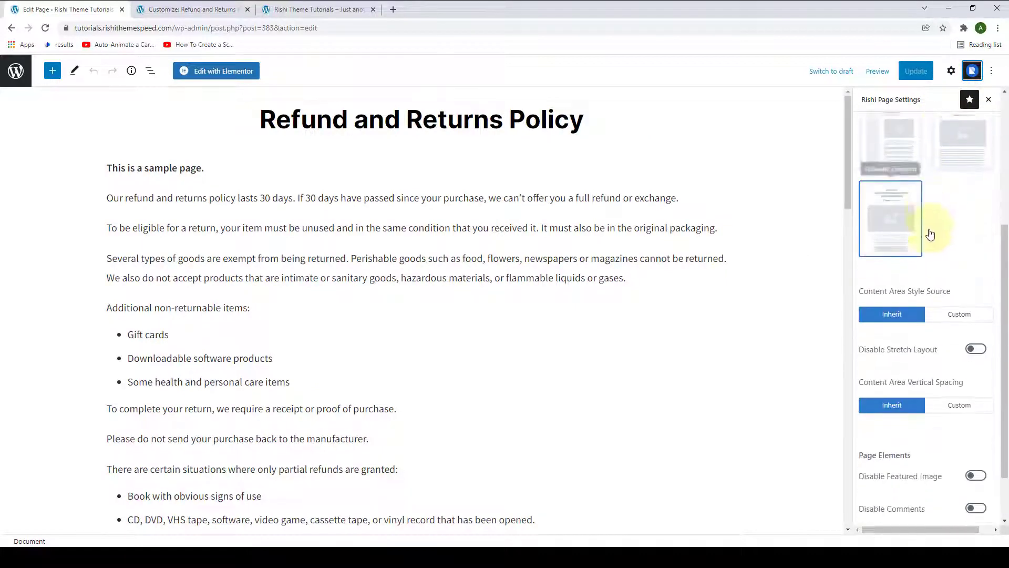
pyautogui.scroll(5, 955, 383)
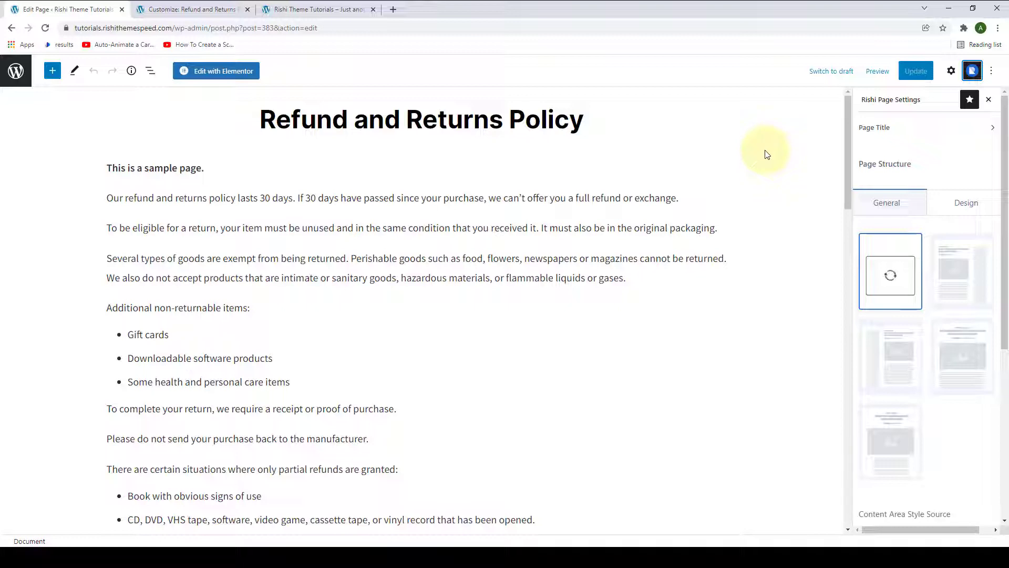
# Step: Compare with the Customizer's page settings, then return to the page editor
pyautogui.click(188, 9)
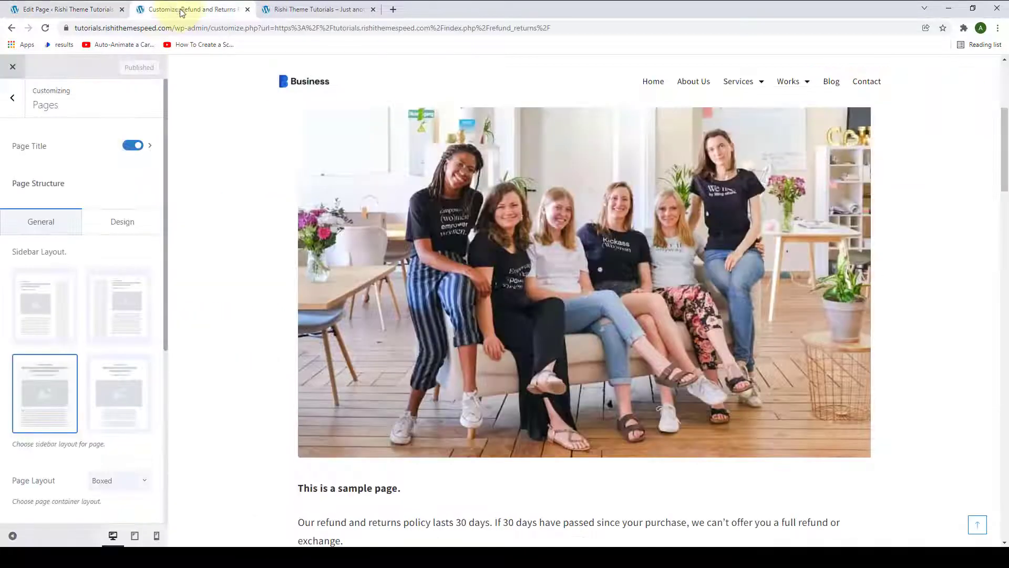
pyautogui.scroll(-5, 95, 294)
pyautogui.scroll(5, 105, 315)
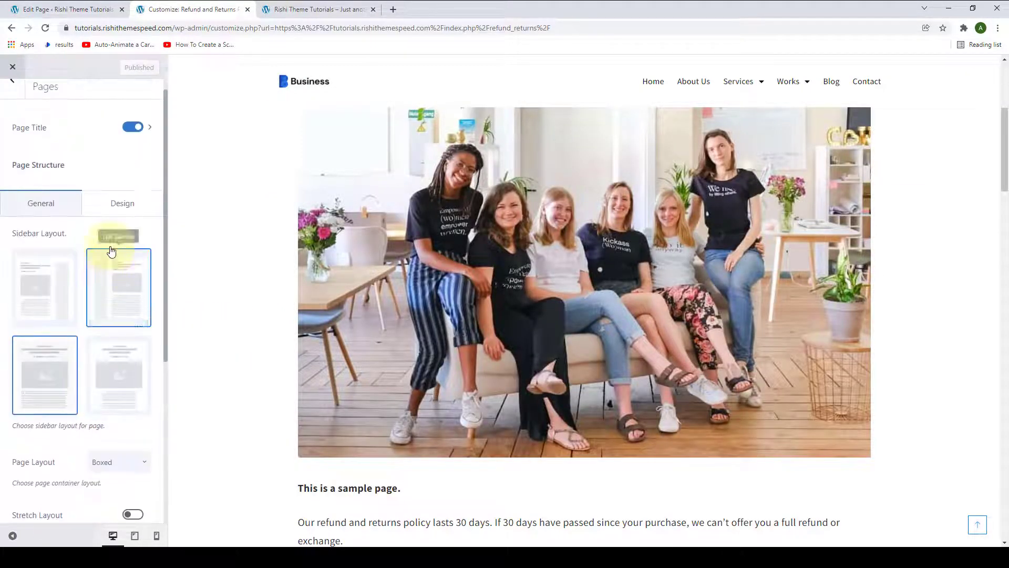
pyautogui.click(79, 9)
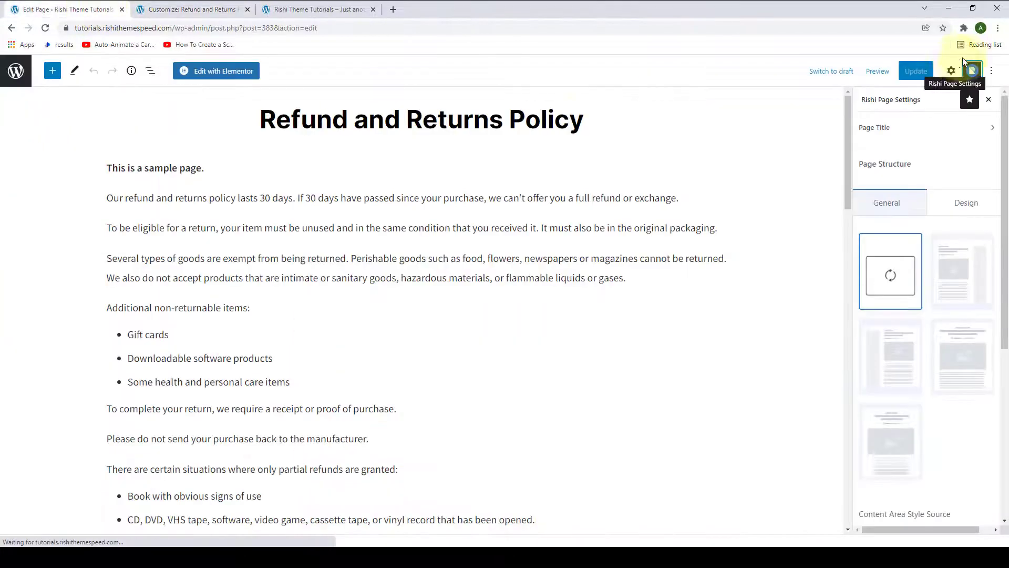
# Step: Set this page's Page Title to Custom, then Disabled, and update the page
pyautogui.click(918, 140)
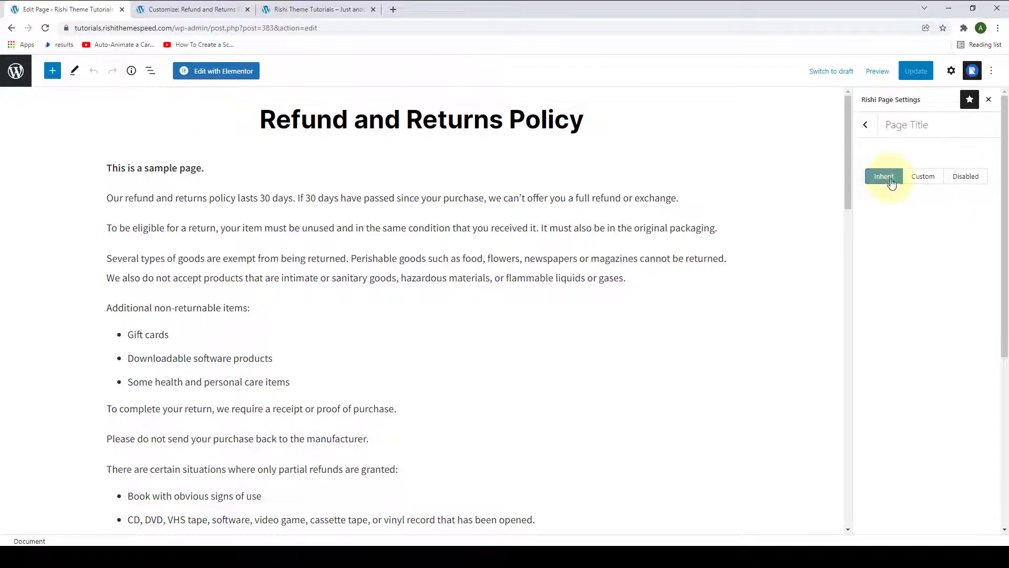
pyautogui.click(925, 178)
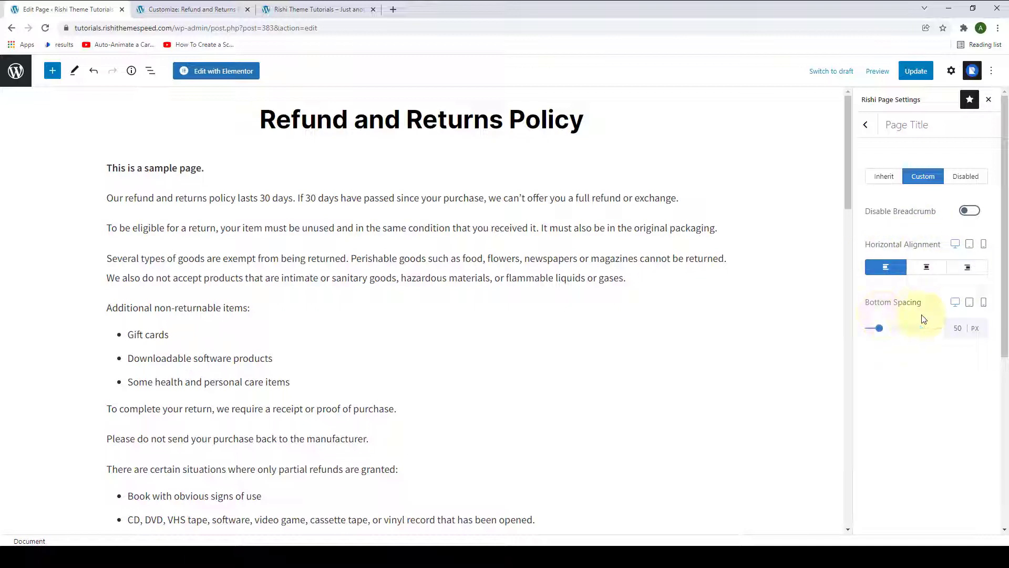
pyautogui.click(972, 178)
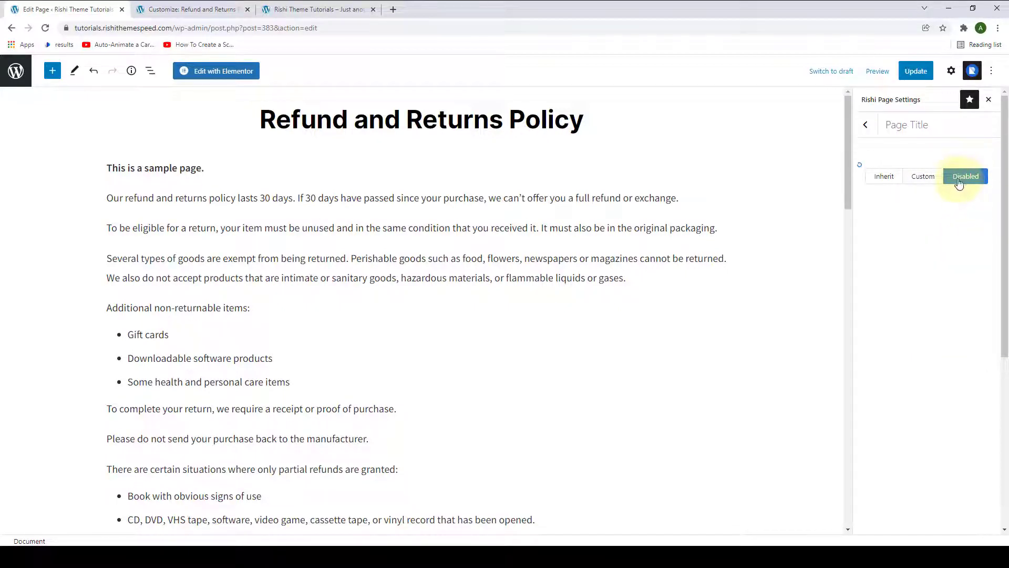
pyautogui.click(914, 71)
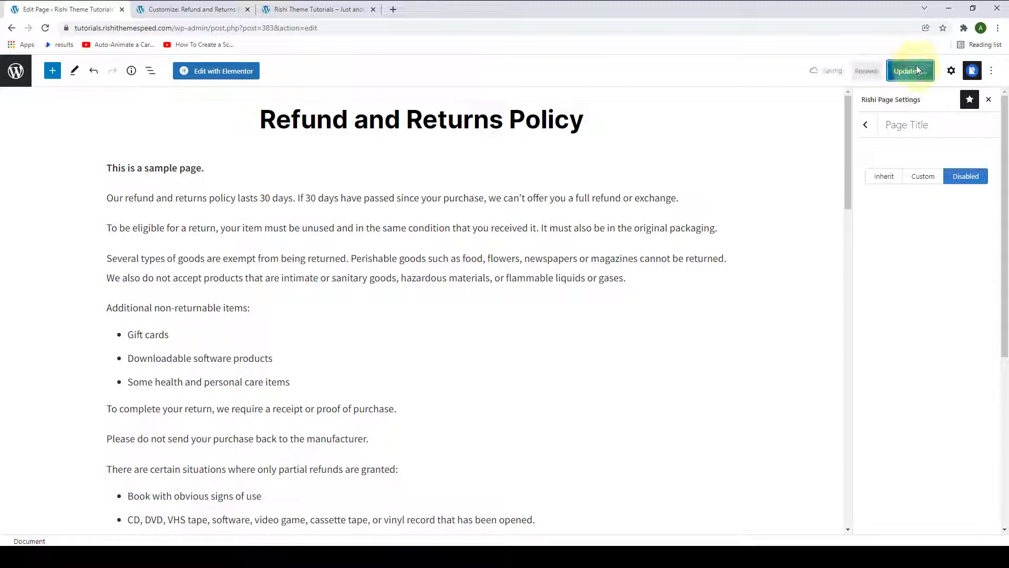
# Step: View the updated Refund and Returns Policy page in a new tab, then return to the editor
pyautogui.rightClick(97, 513)
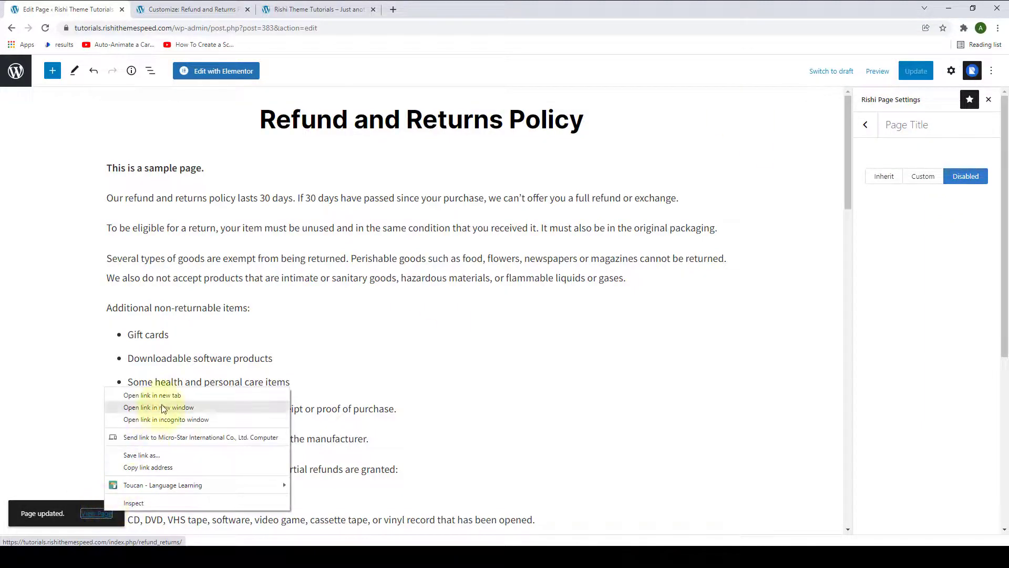
pyautogui.click(150, 395)
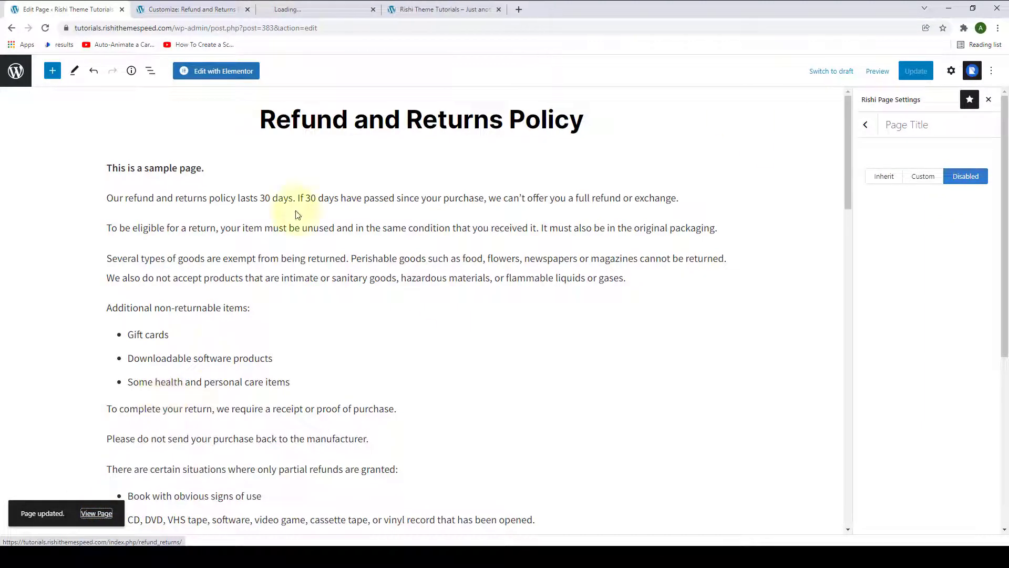
pyautogui.click(317, 9)
pyautogui.scroll(-2, 376, 308)
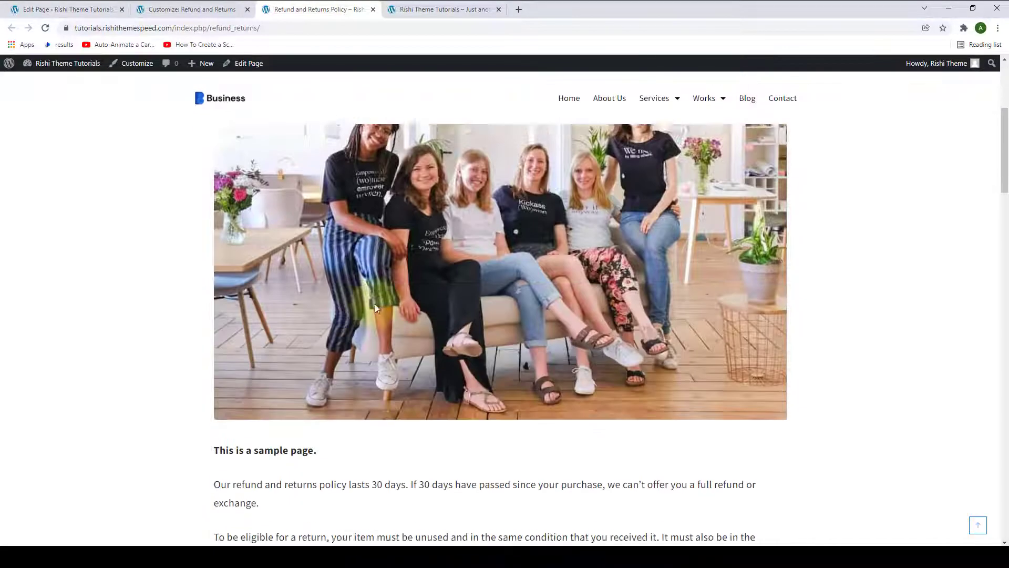
pyautogui.scroll(-2, 375, 308)
pyautogui.scroll(5, 381, 304)
pyautogui.scroll(1, 430, 187)
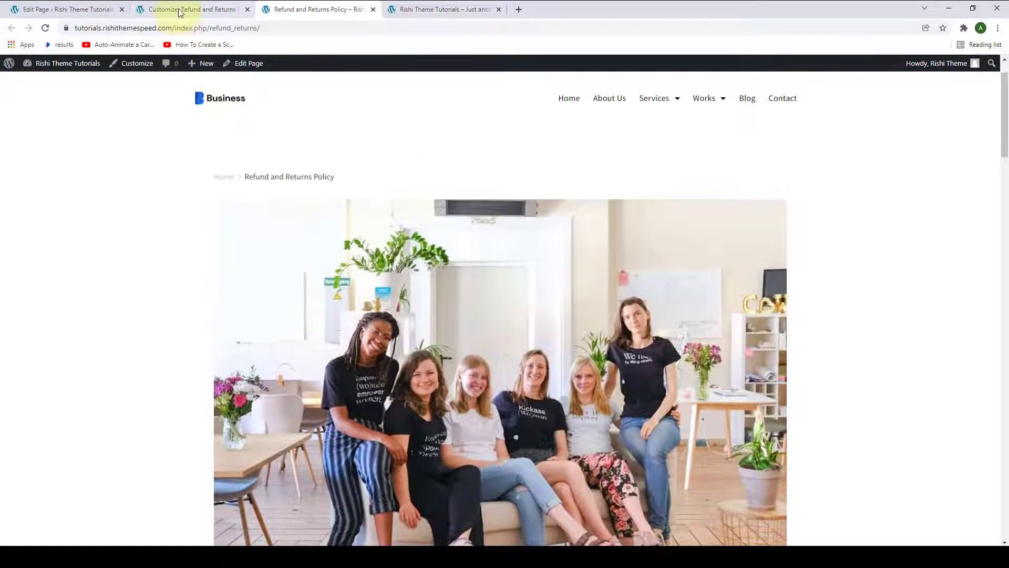
pyautogui.click(105, 8)
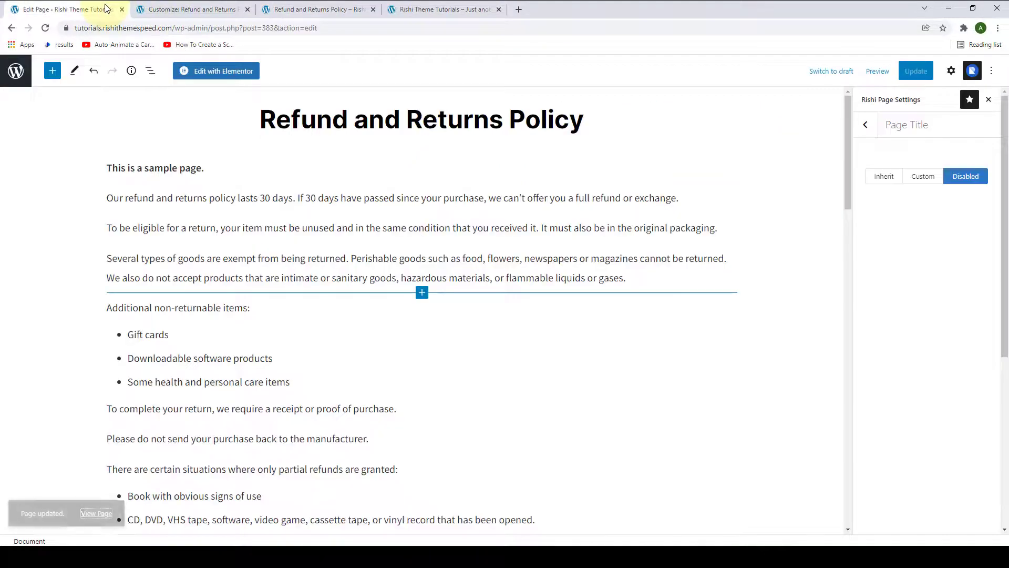
# Step: Switch Page Title back to Custom, then review the content area Design settings (40 px padding, 3 px radius)
pyautogui.click(906, 179)
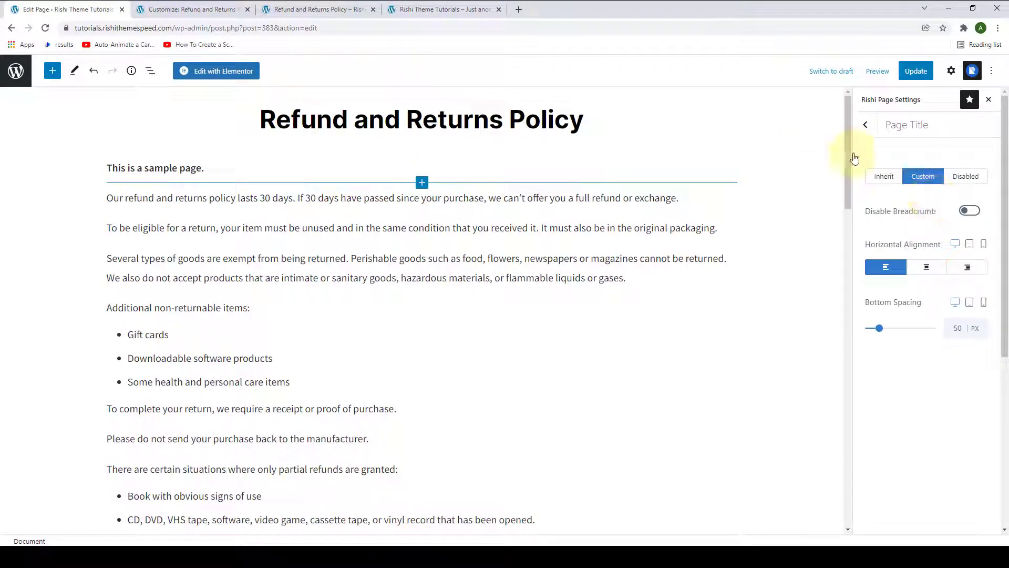
pyautogui.click(865, 125)
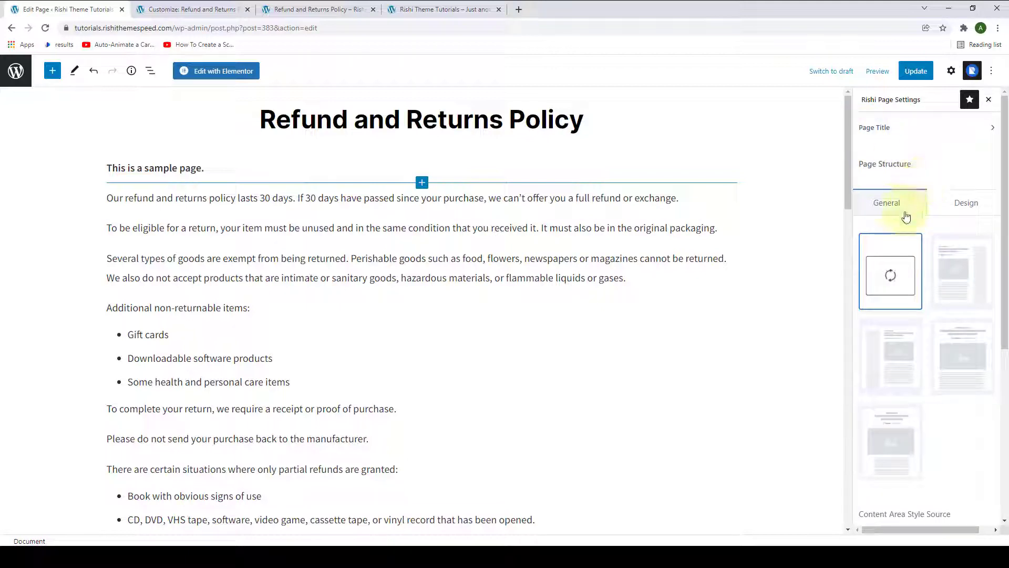
pyautogui.scroll(-1, 902, 216)
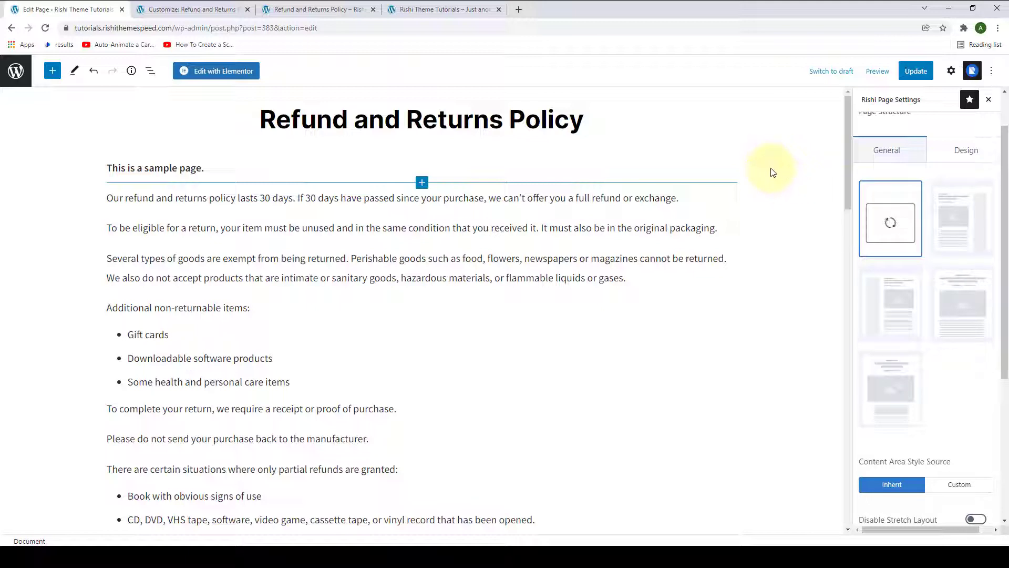
pyautogui.click(967, 152)
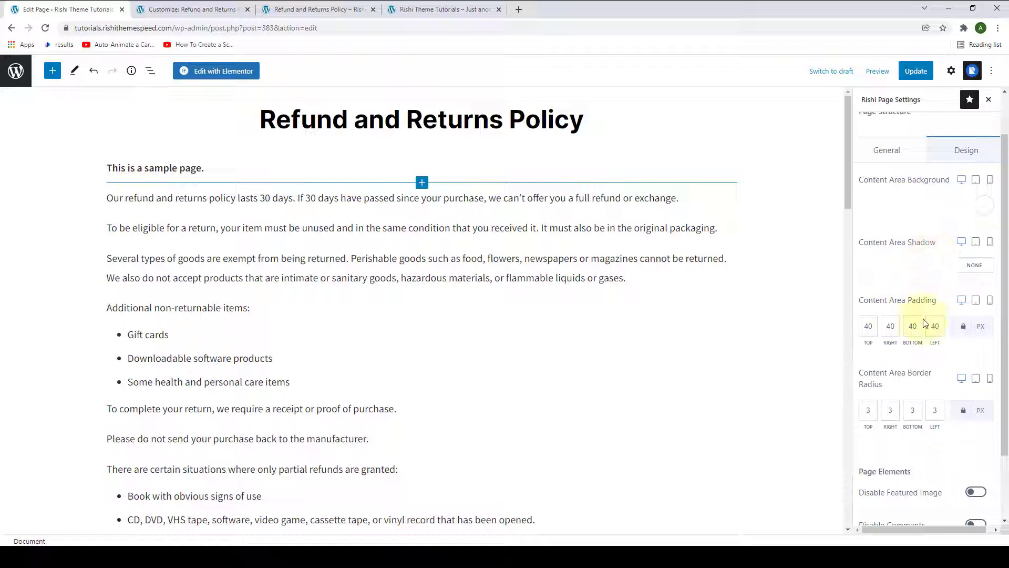
pyautogui.scroll(-1, 898, 377)
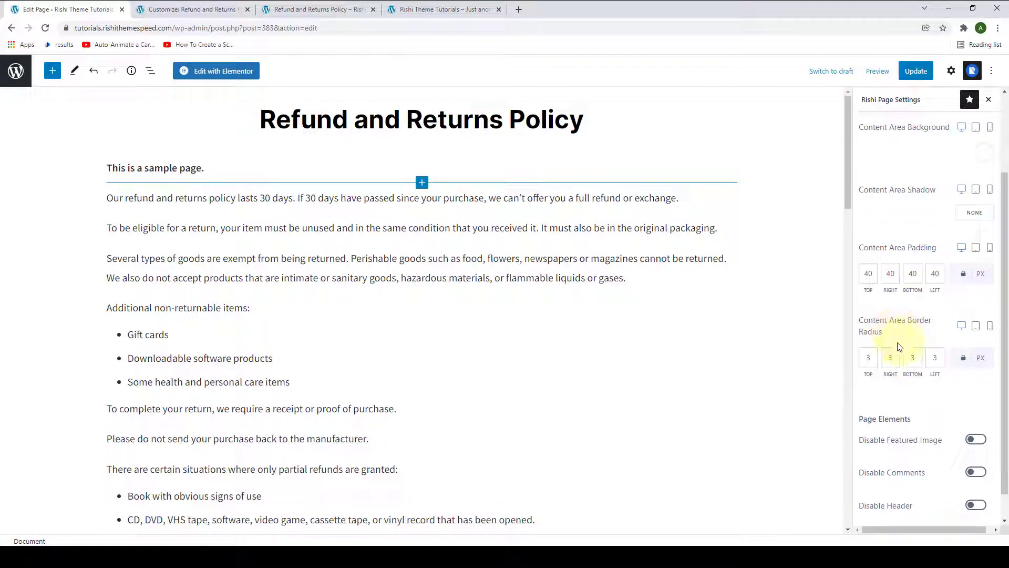
pyautogui.scroll(3, 899, 346)
# Step: Switch the page's Content Area Style Source to Custom, revealing Boxed, Content Boxed and Unboxed styles
pyautogui.click(900, 200)
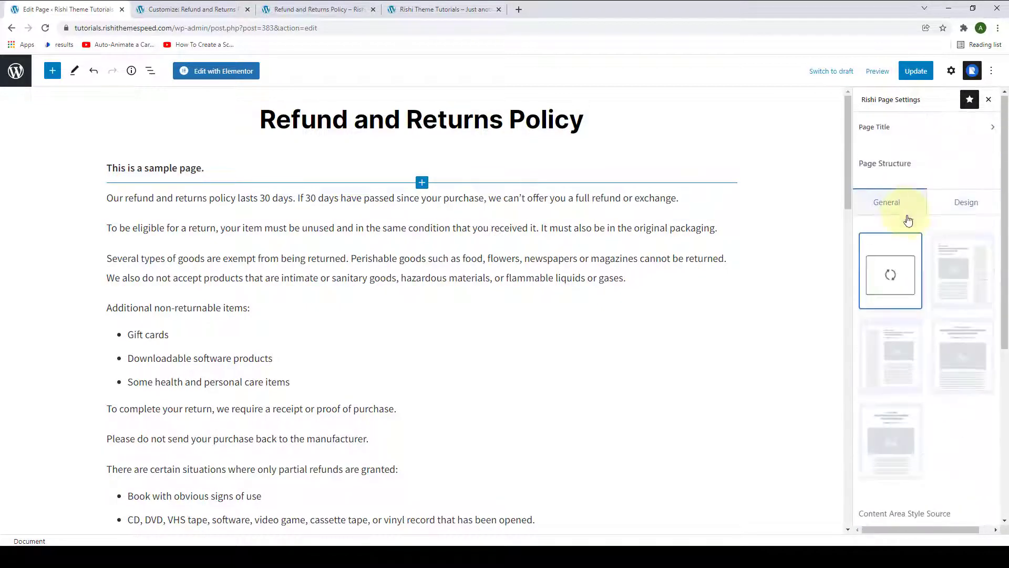
pyautogui.scroll(-4, 911, 228)
pyautogui.scroll(-1, 911, 229)
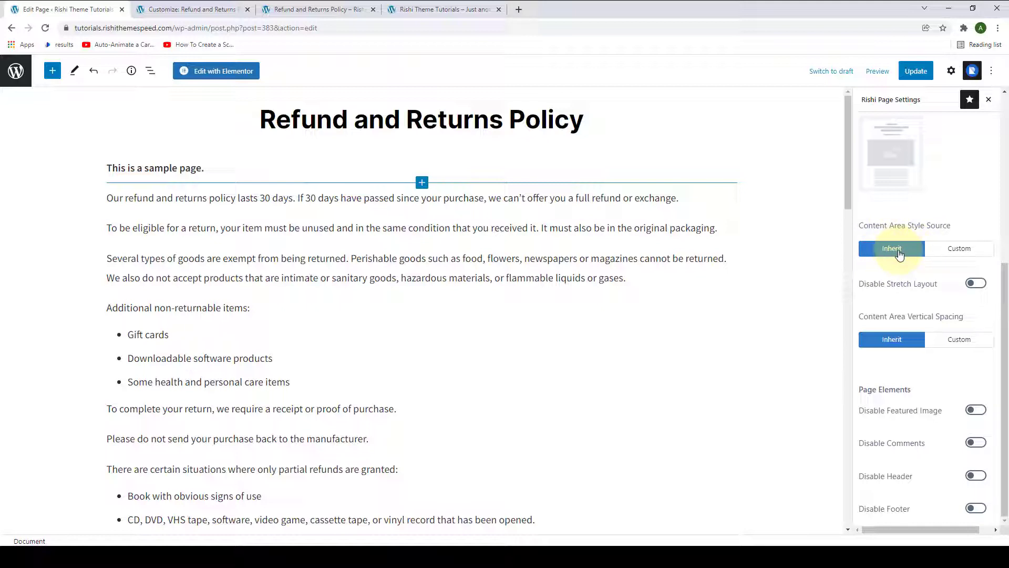
pyautogui.click(955, 257)
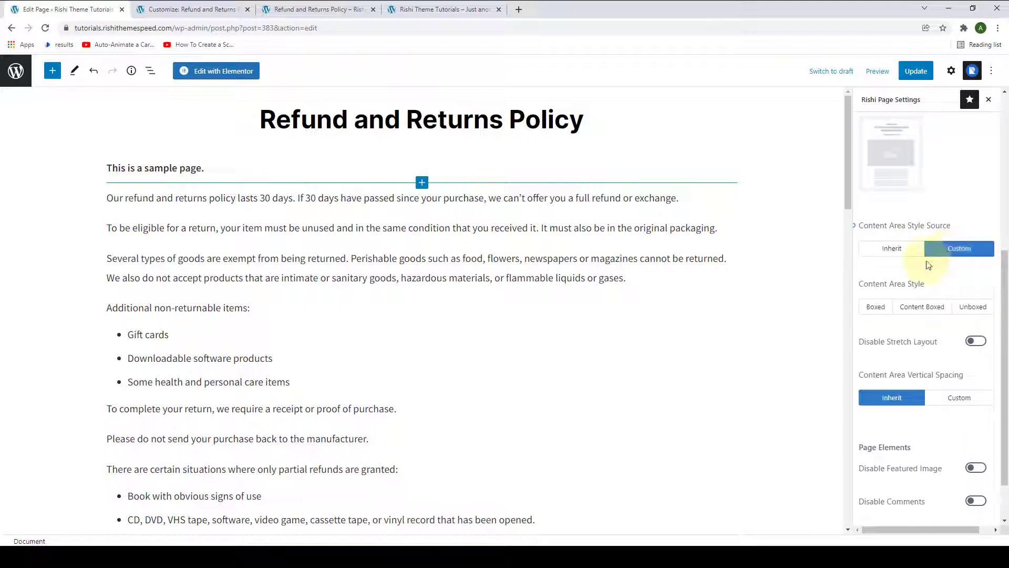
pyautogui.scroll(-1, 924, 269)
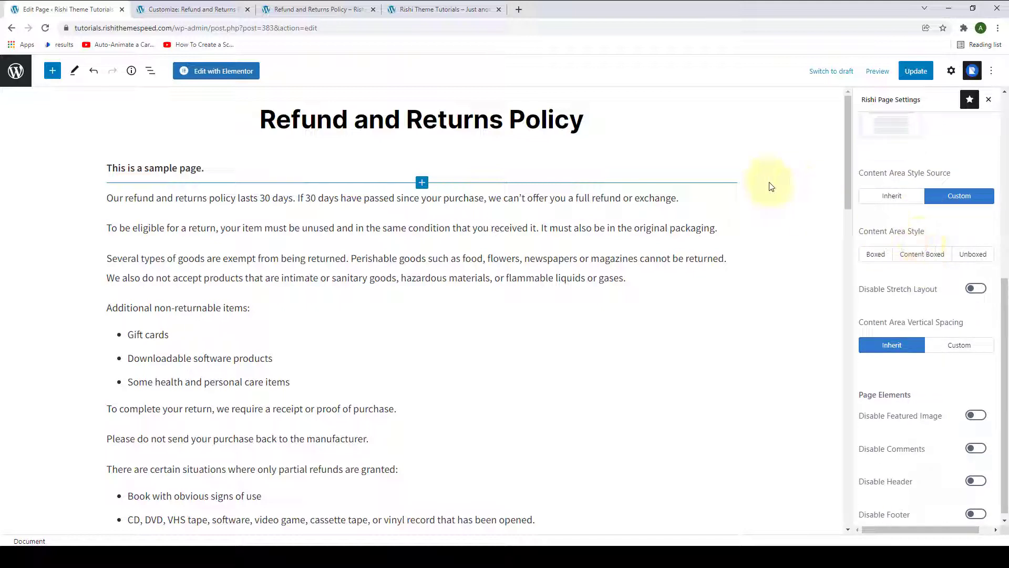
pyautogui.scroll(-1, 898, 297)
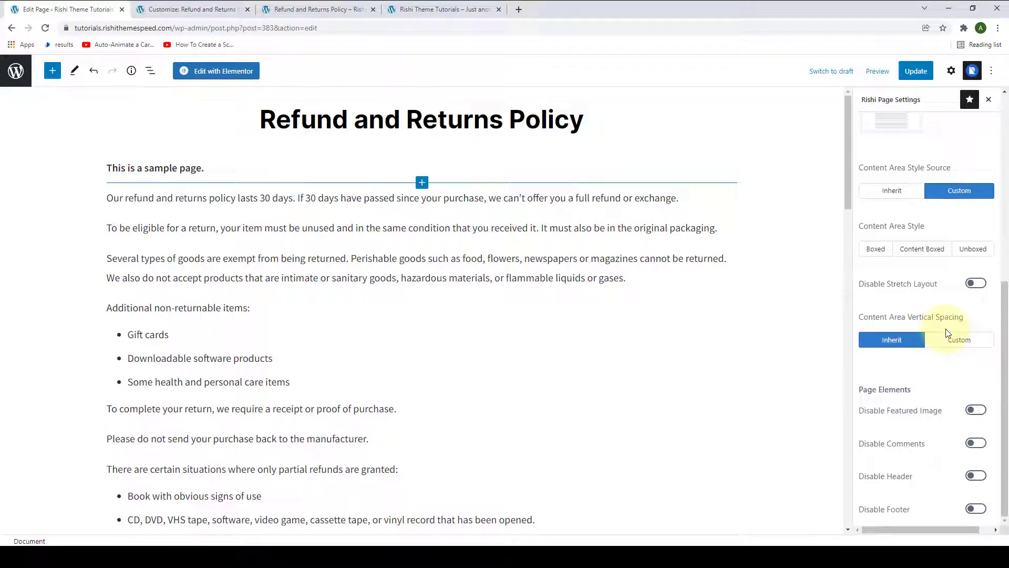
# Step: Set Content Area Vertical Spacing to Custom for this page
pyautogui.click(960, 341)
pyautogui.scroll(-1, 967, 342)
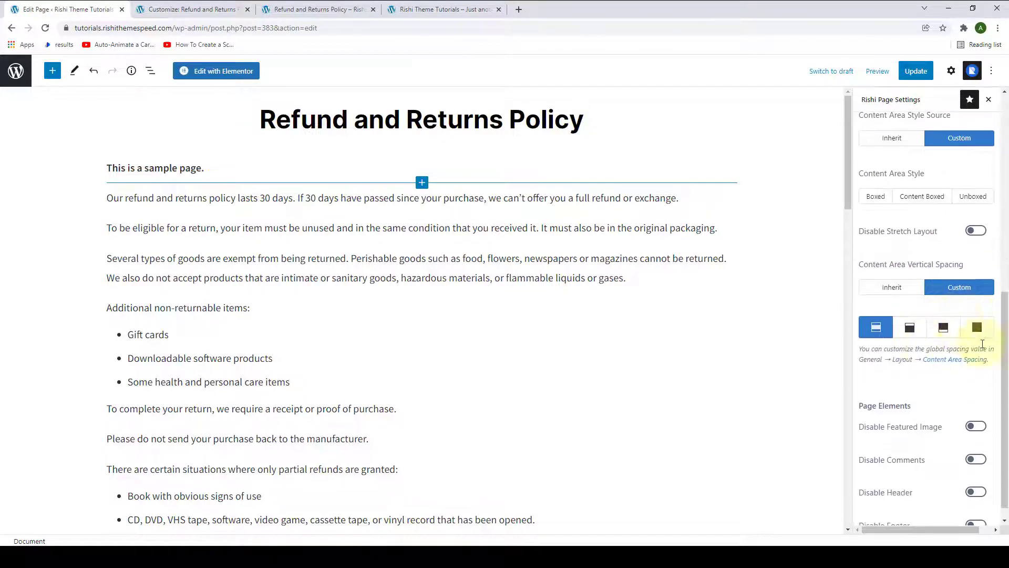
pyautogui.scroll(-1, 935, 371)
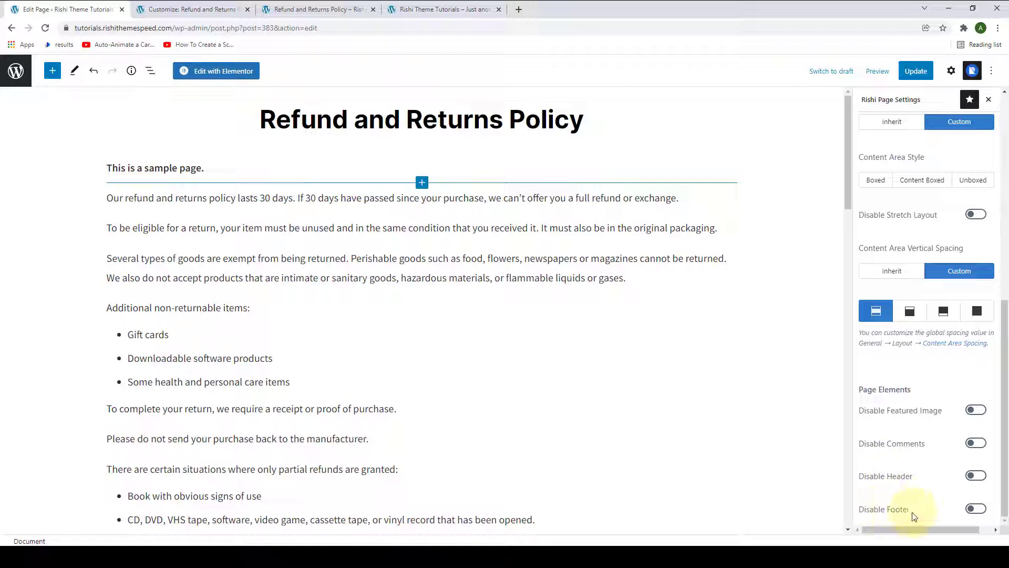
# Step: Turn on Disable Footer and Disable Header, update the page, and view the live page
pyautogui.click(980, 511)
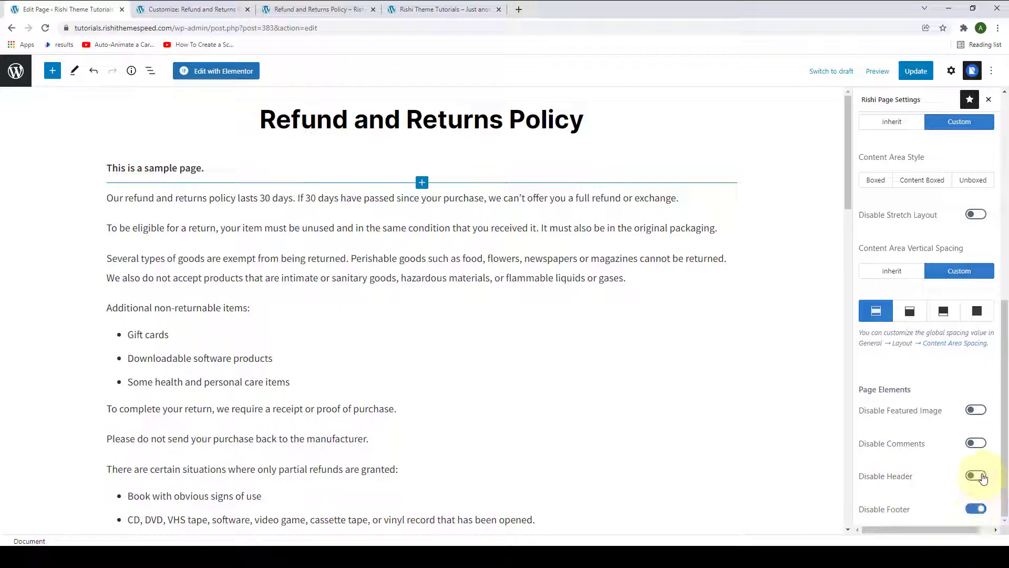
pyautogui.click(979, 476)
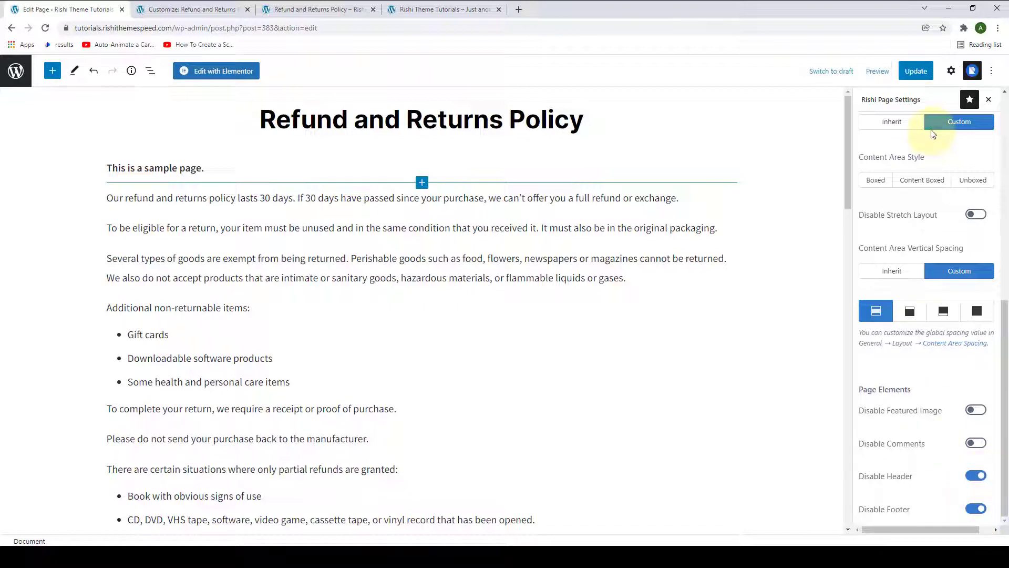
pyautogui.click(918, 70)
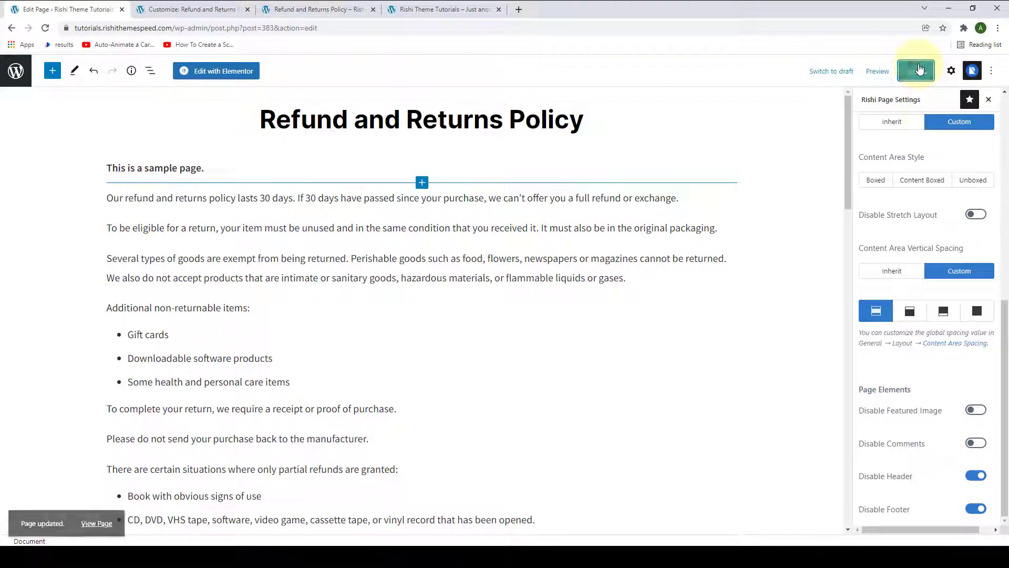
pyautogui.click(301, 8)
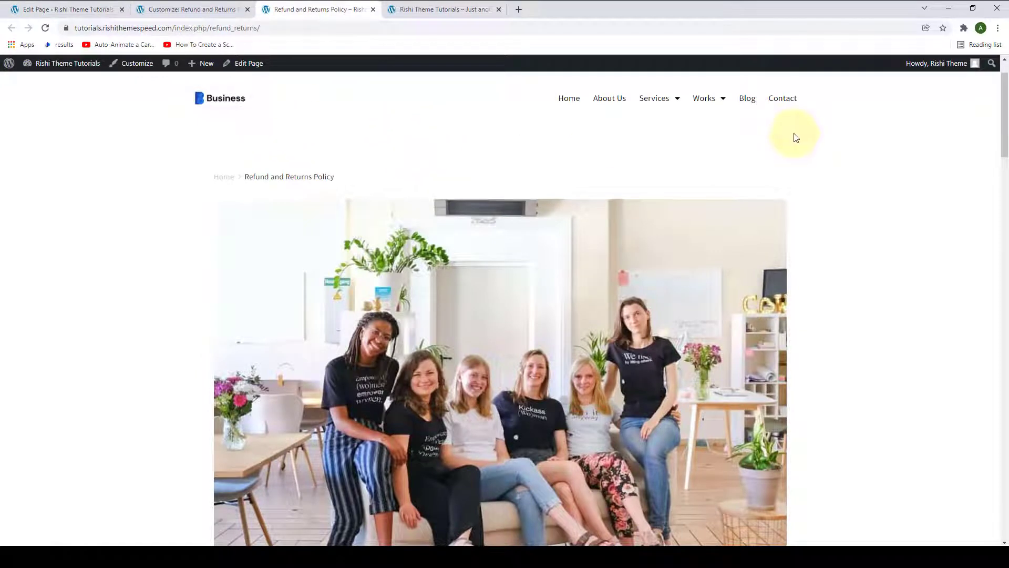
# Step: Reload the live policy page and scroll through it to confirm the header and footer are gone
pyautogui.moveTo(1003, 99); pyautogui.dragTo(994, 504)
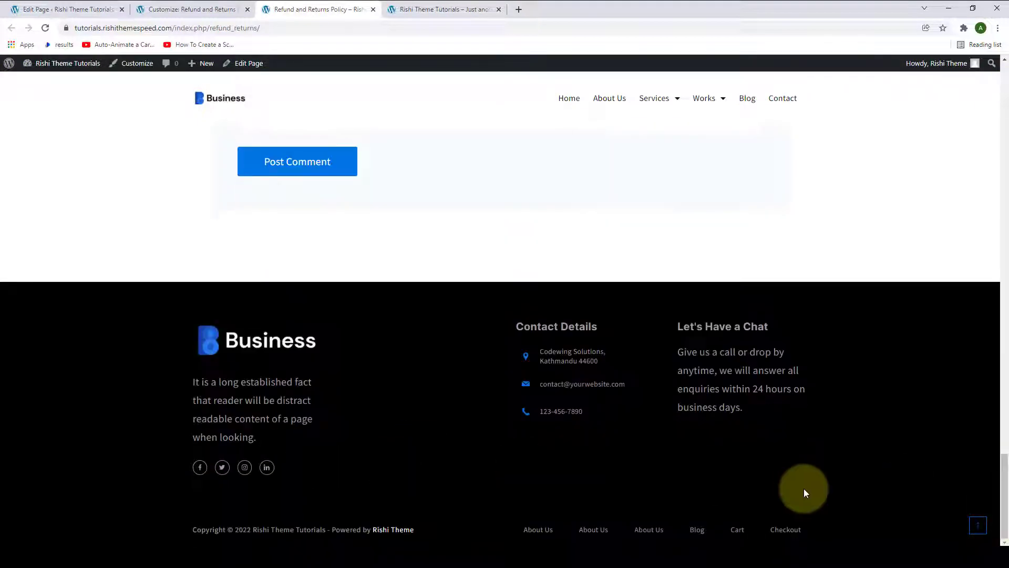
pyautogui.click(978, 525)
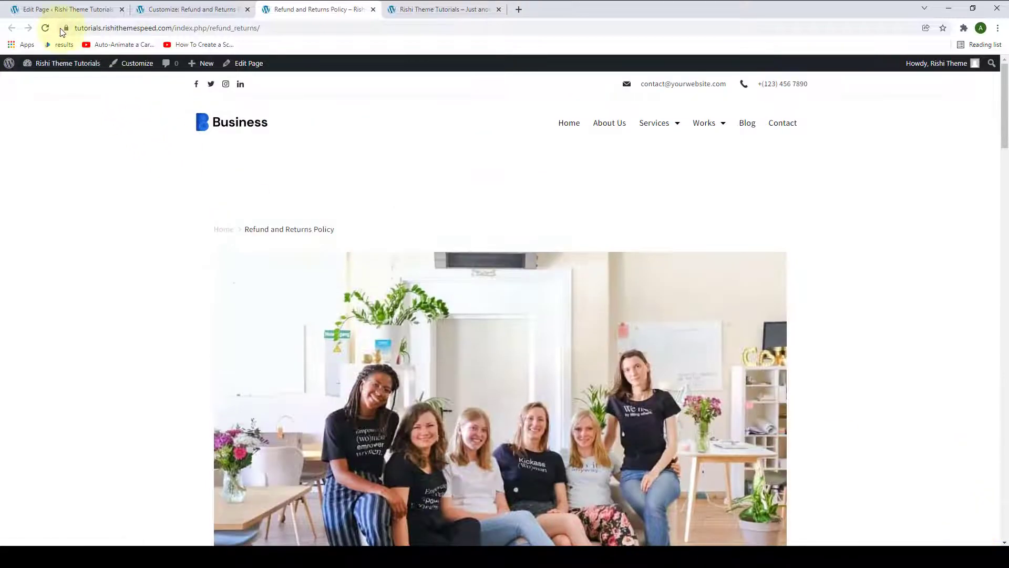
pyautogui.click(45, 27)
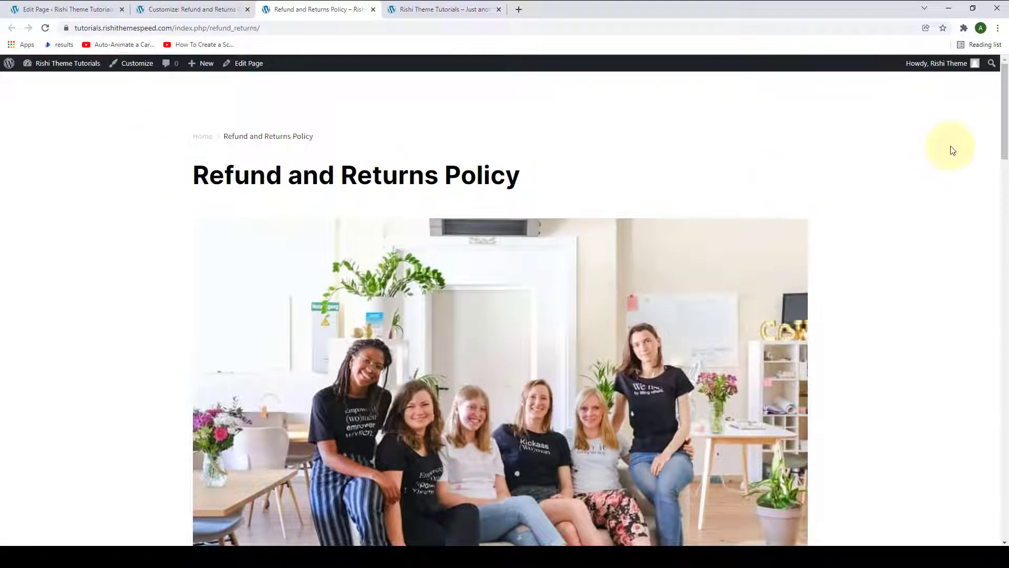
pyautogui.scroll(-20, 951, 158)
pyautogui.scroll(-3, 949, 176)
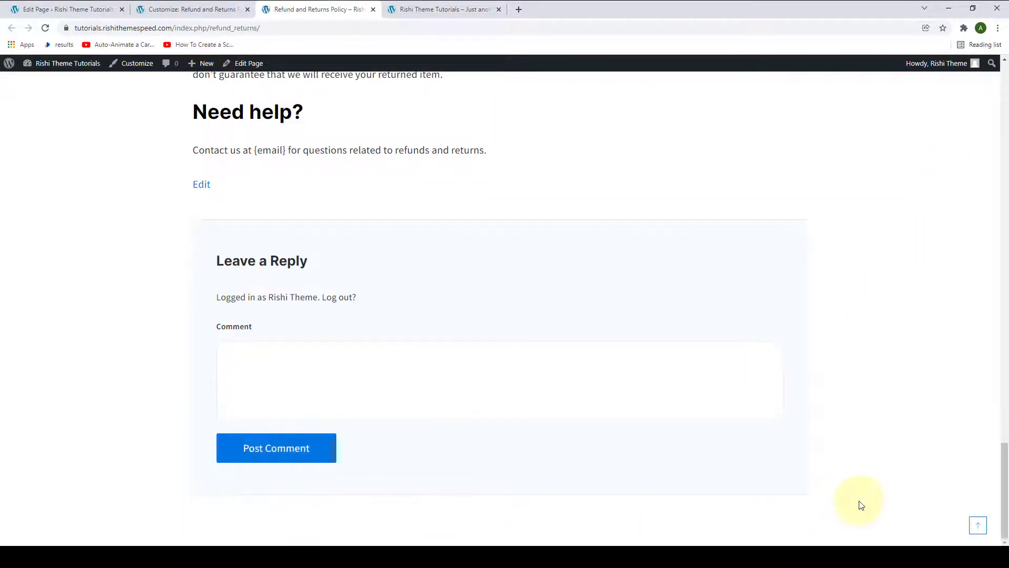
pyautogui.click(976, 524)
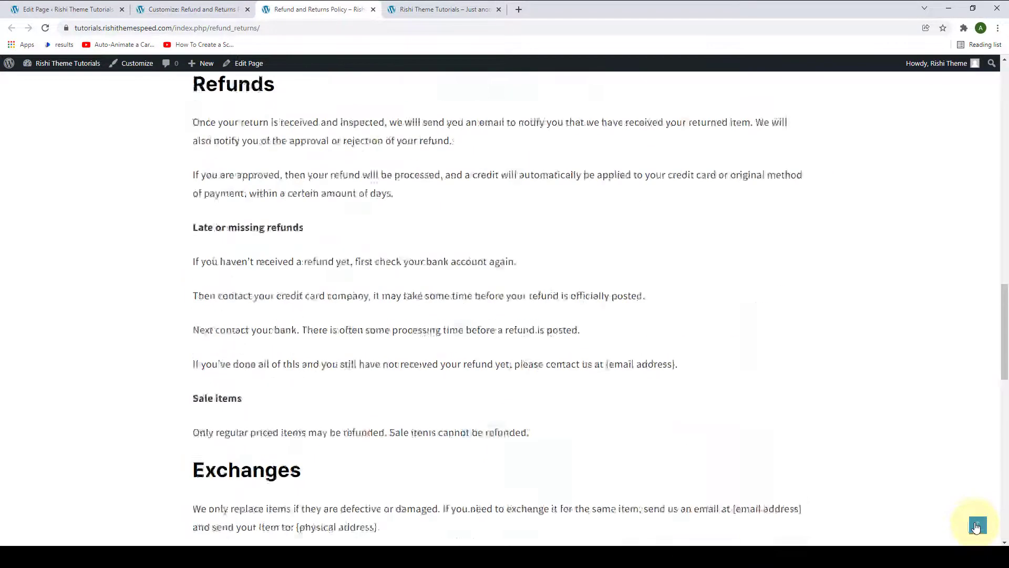